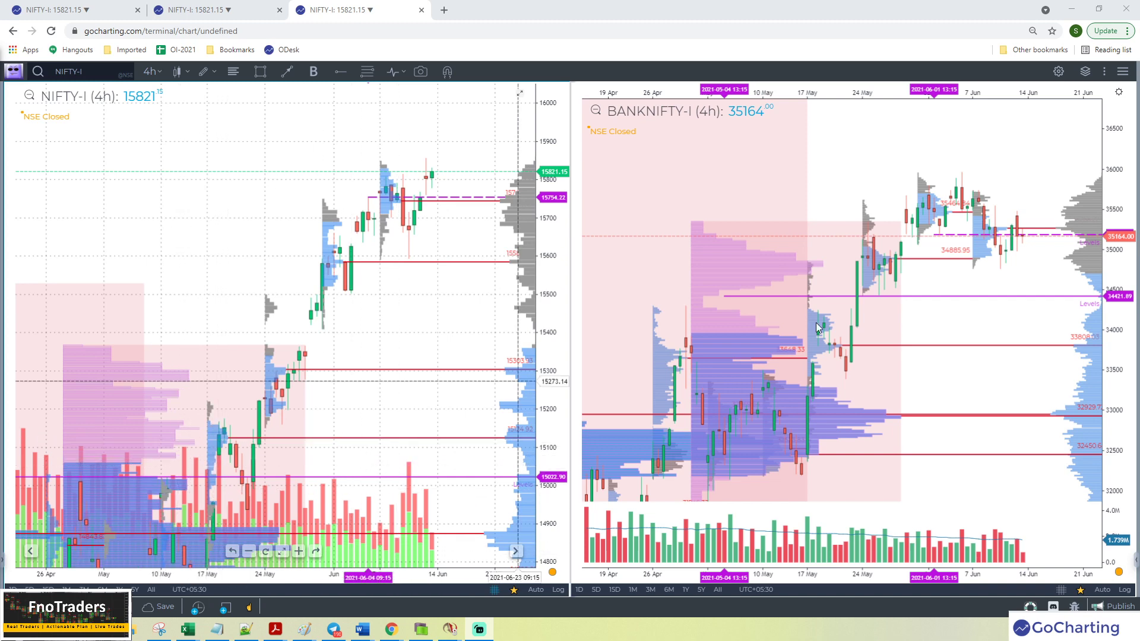
Step: Examine the NIFTY-I 4-hour chart's recent candles and volume profiles around the dashed 15754.22 level
drag(1120, 218, 1121, 206)
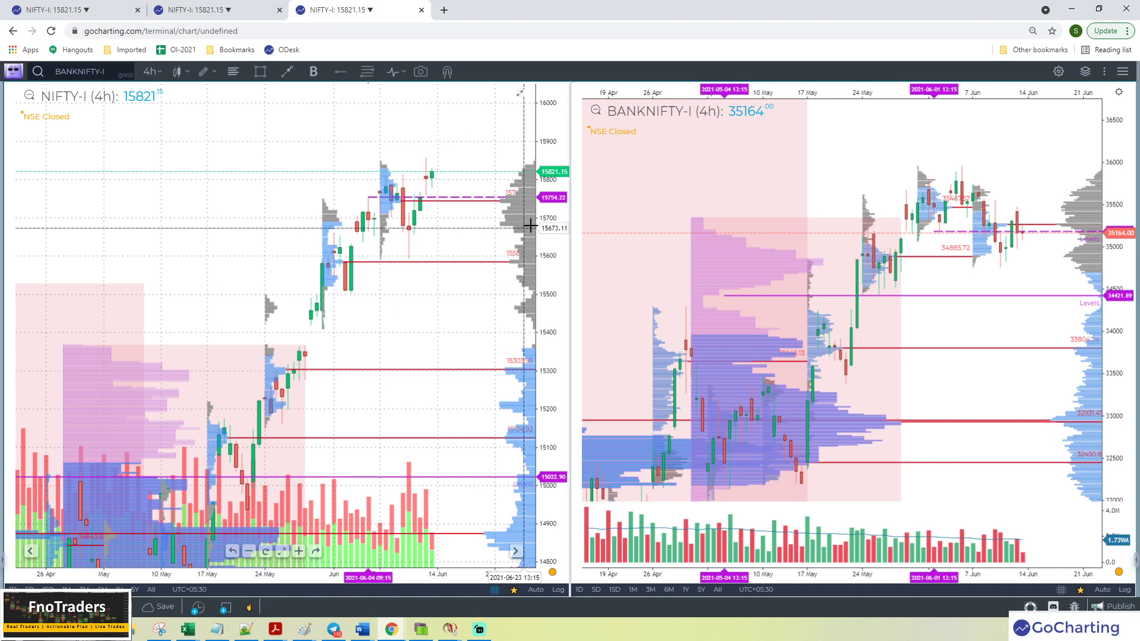
drag(478, 240, 456, 263)
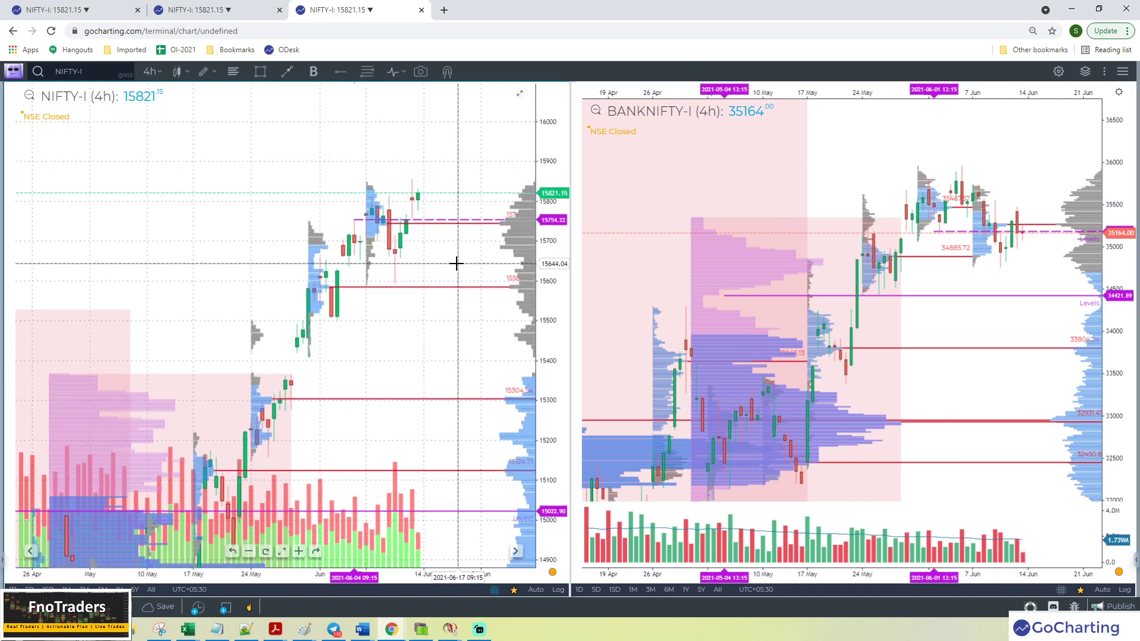
scroll(456, 263, up, 3)
drag(539, 230, 554, 223)
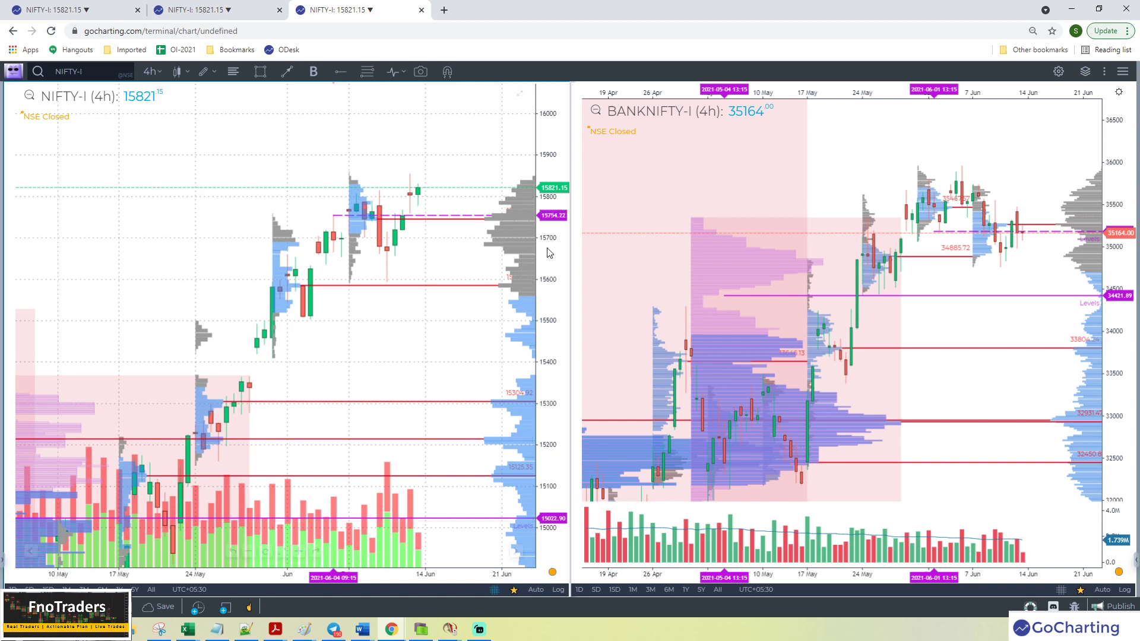
drag(548, 254, 552, 235)
drag(498, 150, 485, 177)
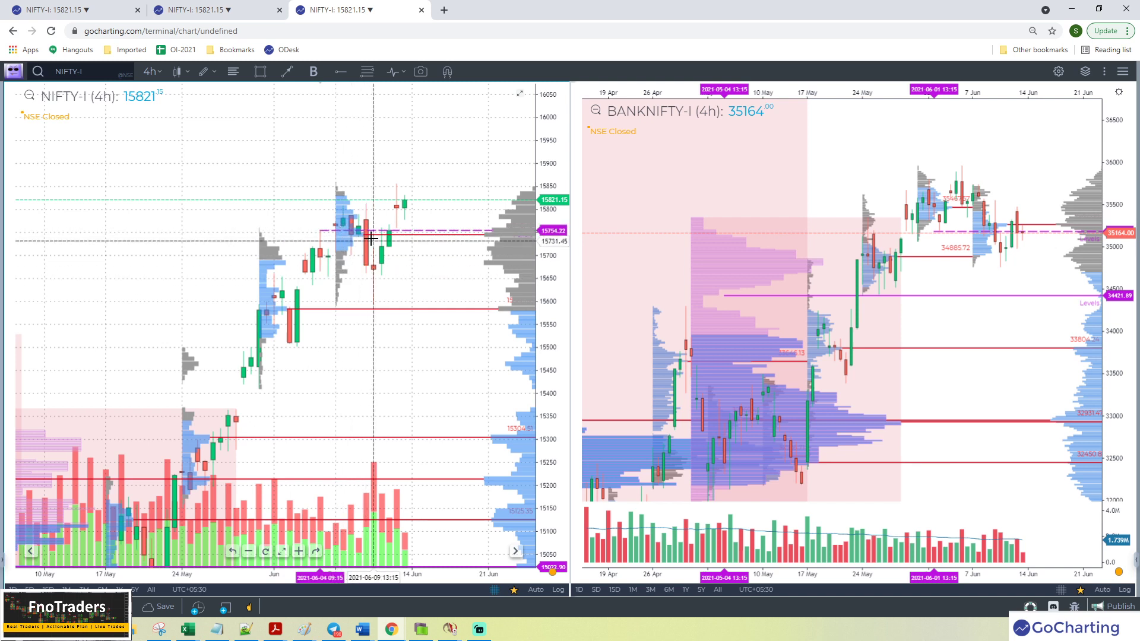
click(424, 227)
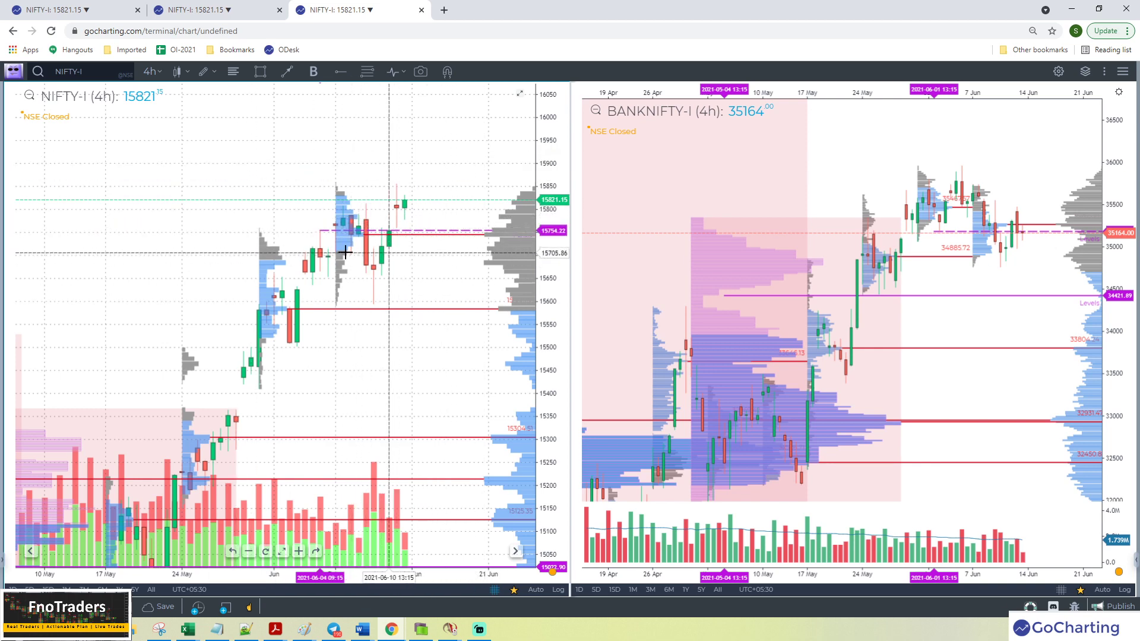
drag(541, 259, 541, 245)
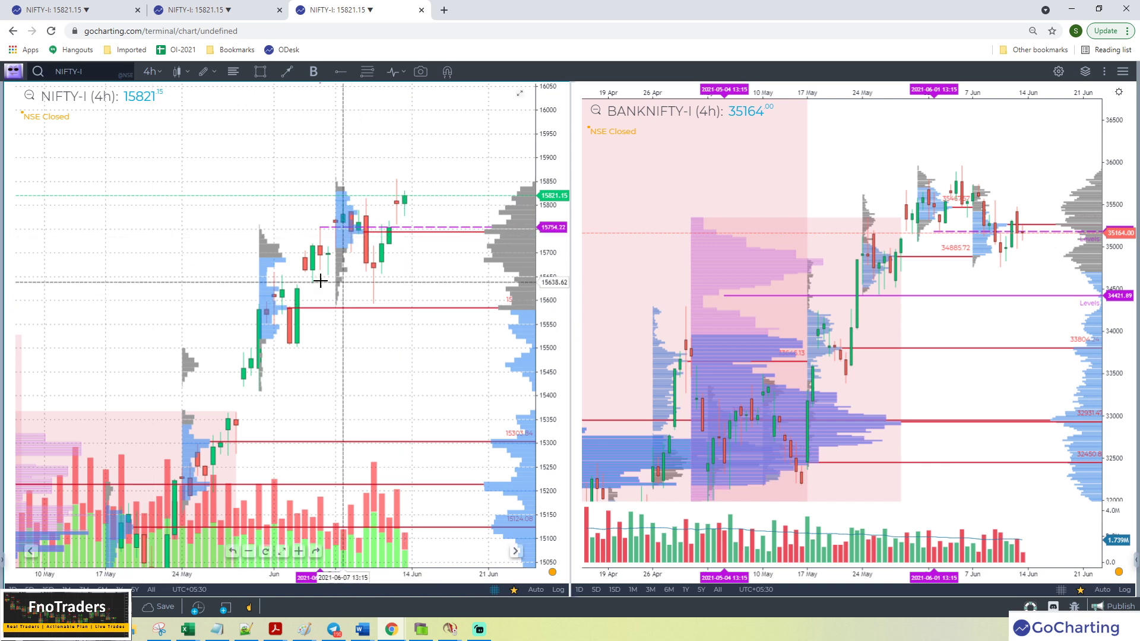
Step: Draw a shaded rectangle zone around the dashed 15754.22 level on the NIFTY-I chart, starting at 4 June 2021
click(260, 71)
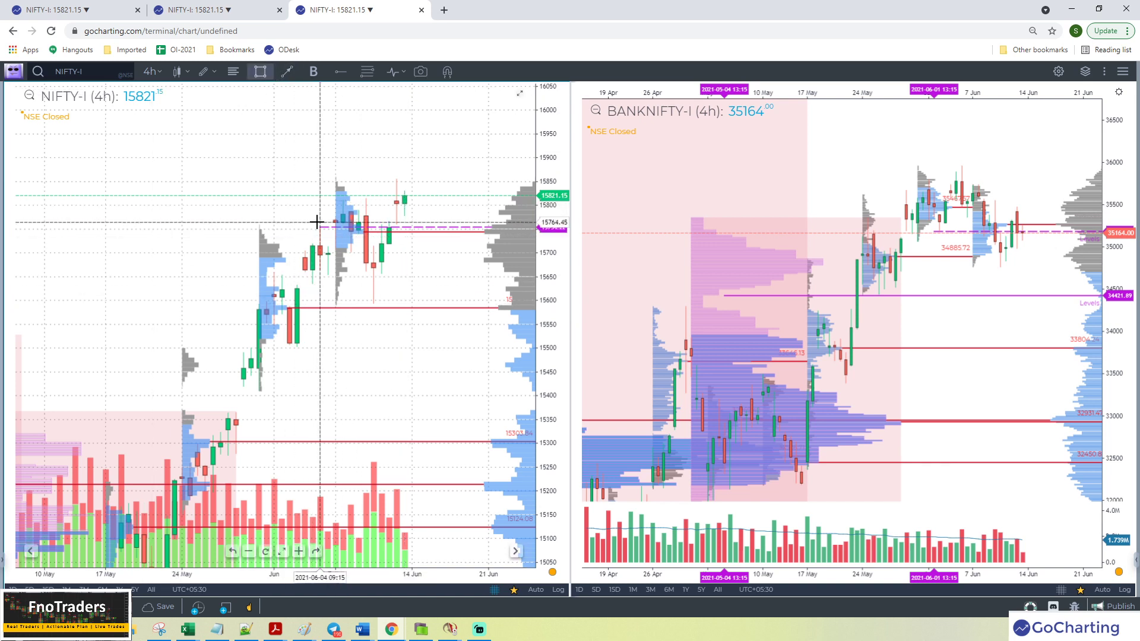
drag(320, 222, 557, 221)
click(460, 161)
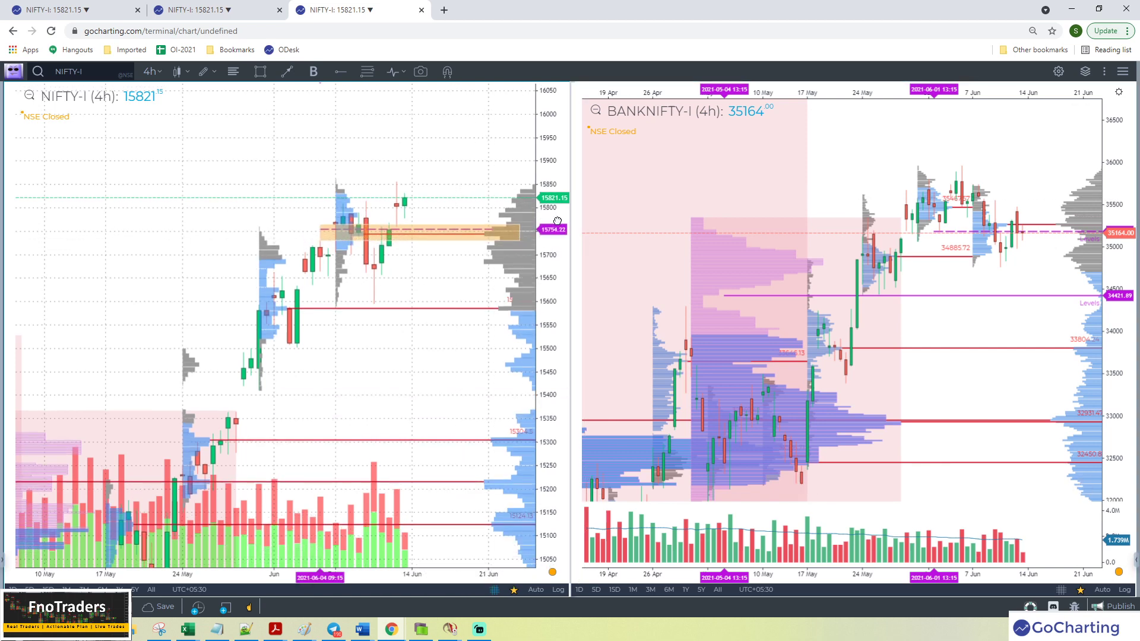
drag(472, 173, 465, 173)
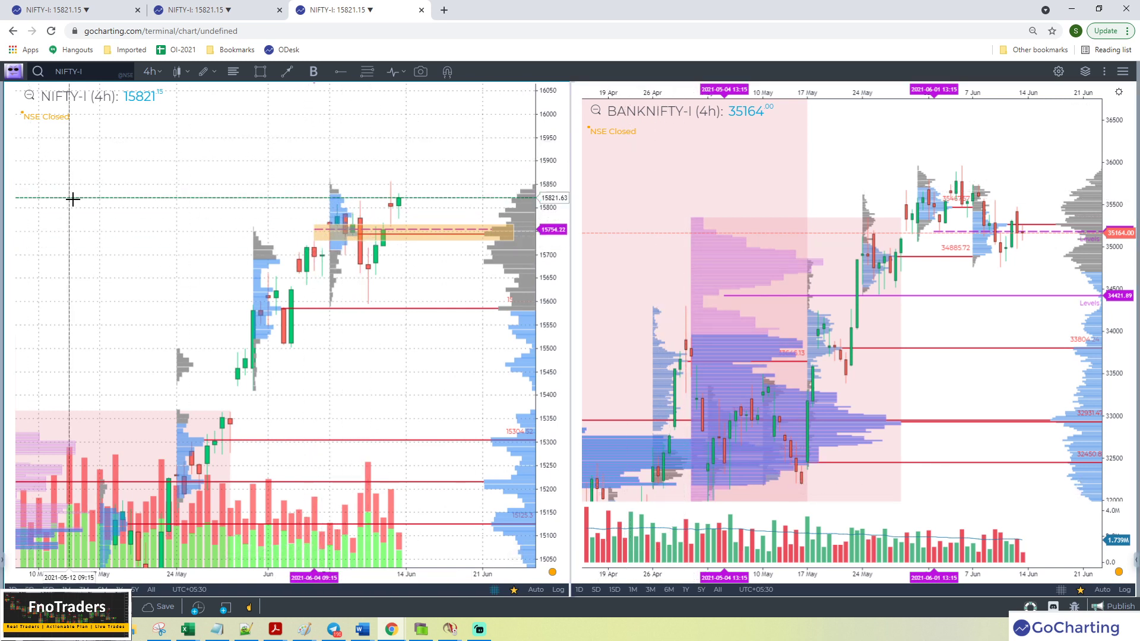
Step: Outline the two June volume profiles on the BANKNIFTY-I chart freehand and put check marks beside the two preceding May profiles
drag(1116, 209, 1122, 215)
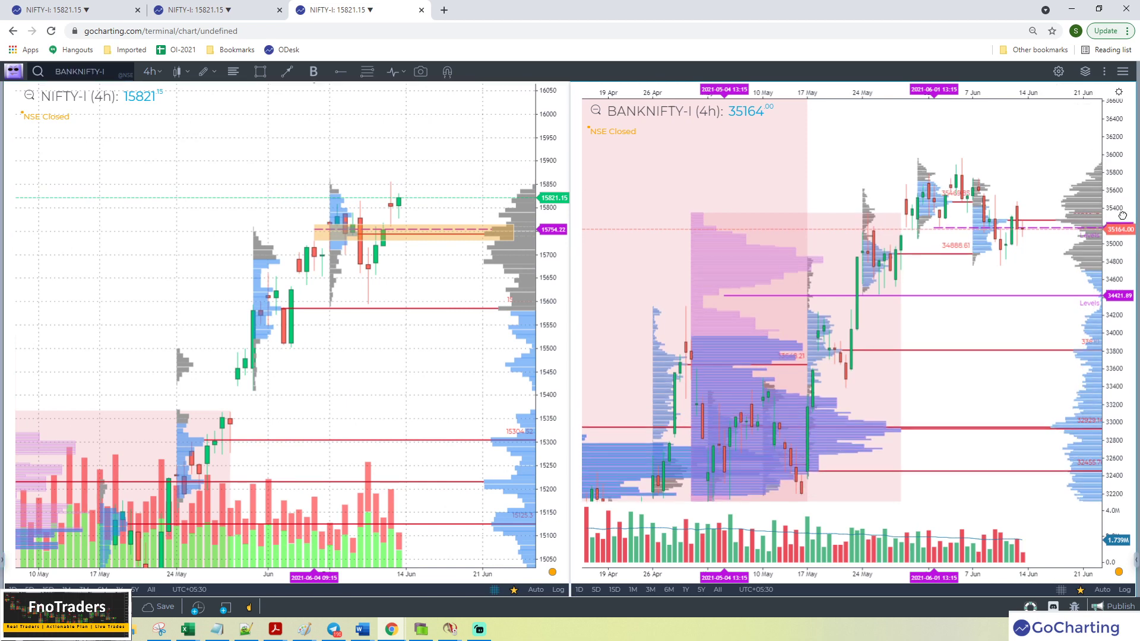
drag(1041, 170, 1038, 188)
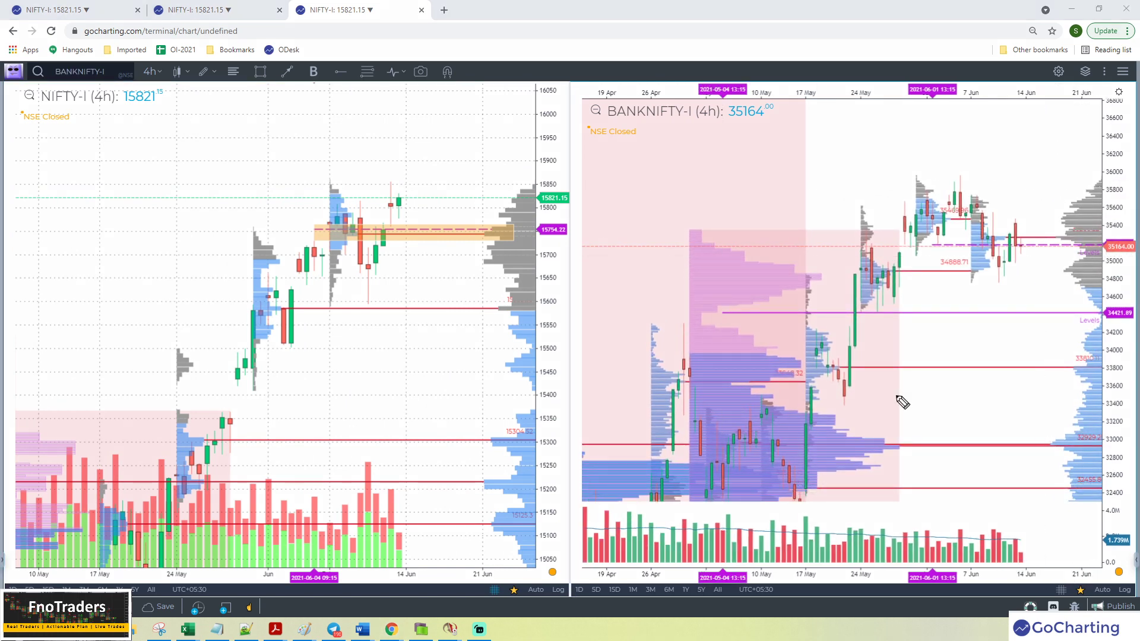
drag(918, 179, 919, 247)
mouse_move(926, 198)
mouse_down()
mouse_move(929, 249)
mouse_move(972, 221)
mouse_move(1009, 274)
mouse_move(959, 242)
mouse_up()
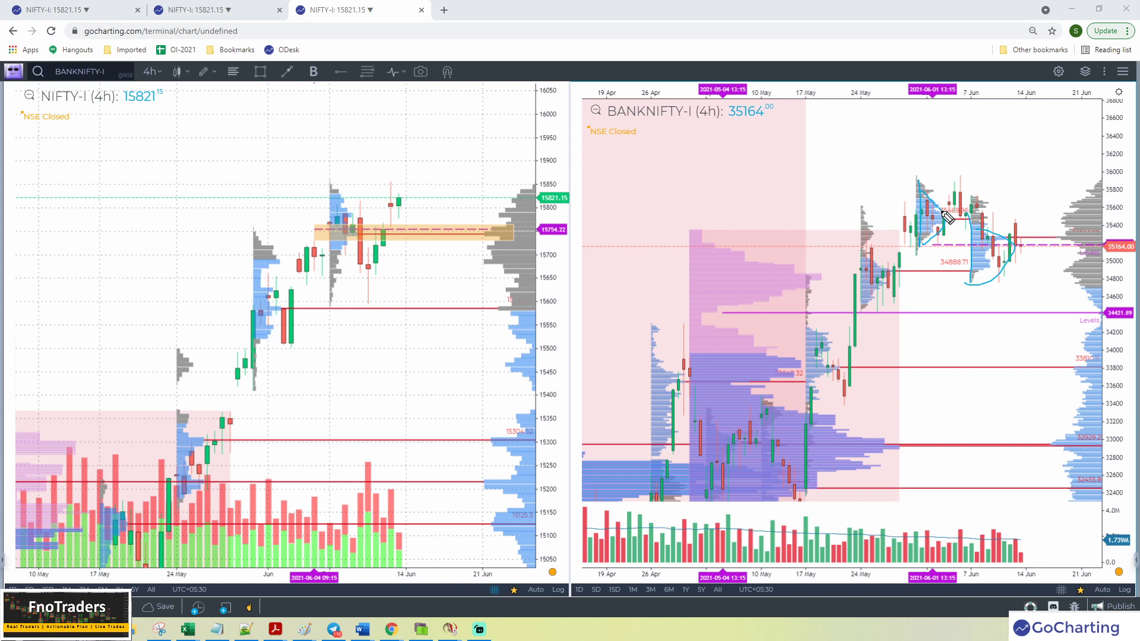
drag(822, 341, 837, 323)
drag(848, 265, 870, 248)
Step: Draw a shaded rectangle zone on the BANKNIFTY-I chart from 1 June to 21 June 2021, between about 35200 and 35080
key(Escape)
key(ctrl+z)
drag(957, 259, 1087, 253)
click(1088, 254)
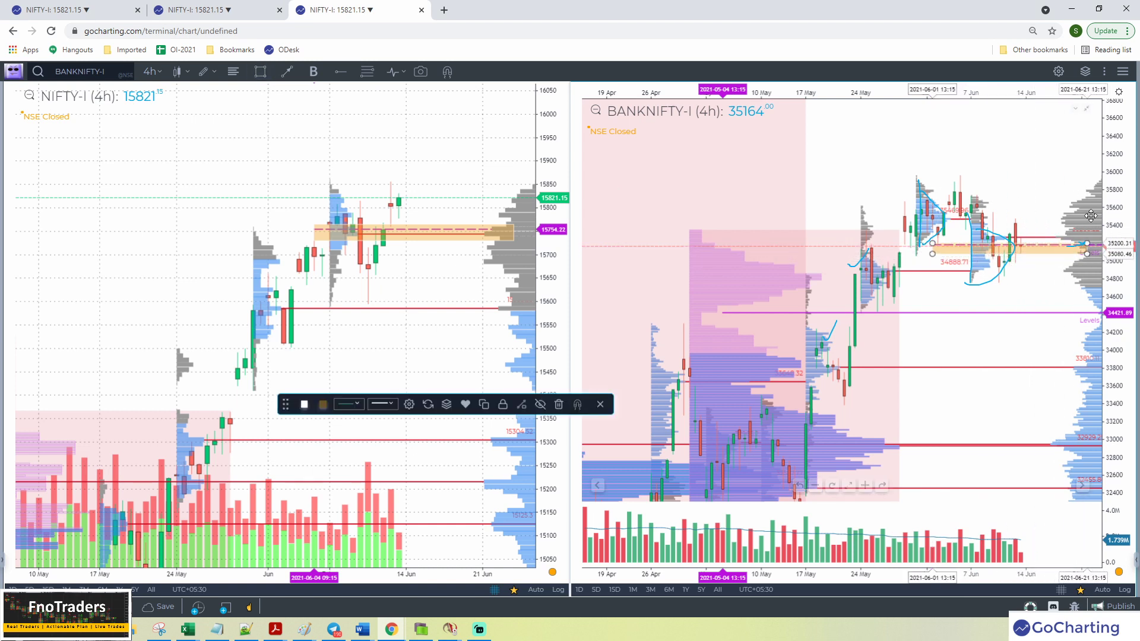
drag(1120, 227, 1120, 230)
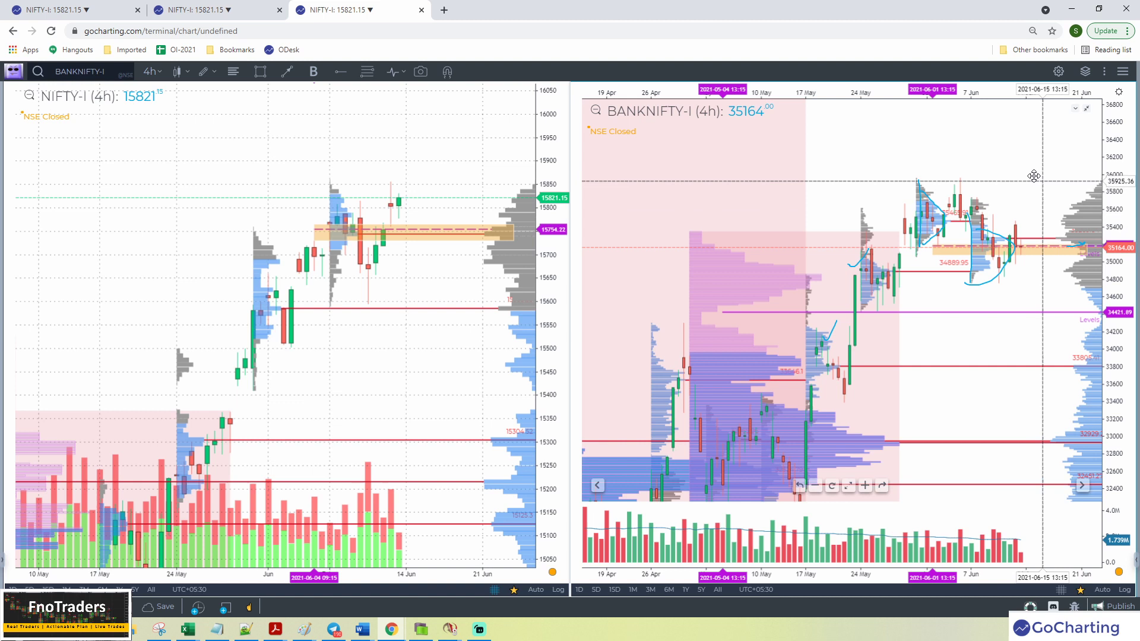
drag(1034, 176, 1025, 172)
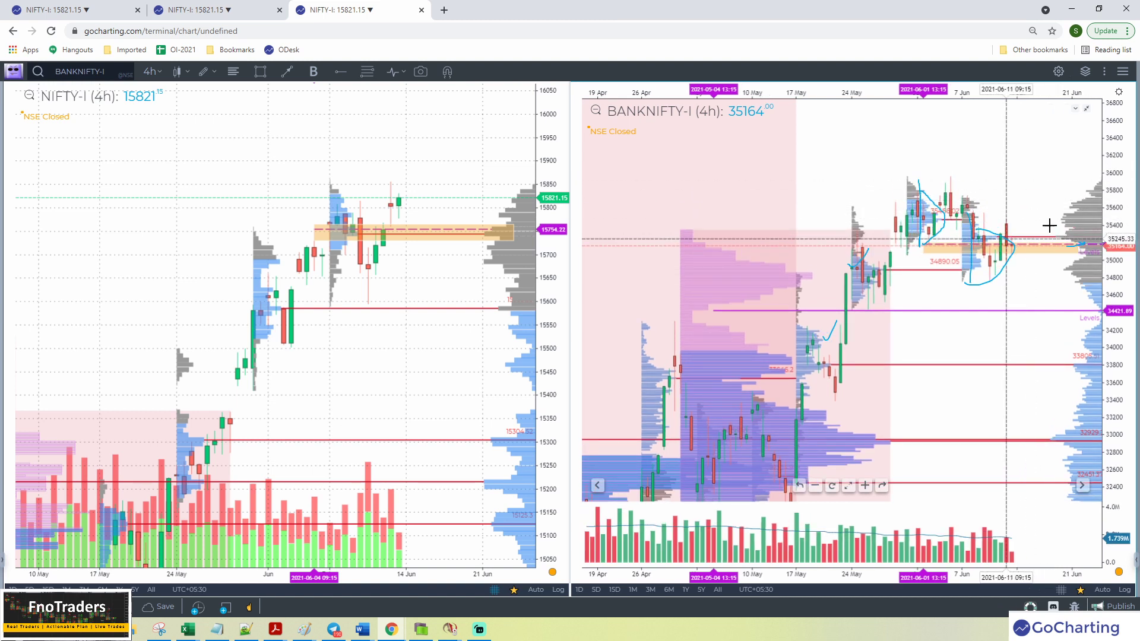
click(1082, 221)
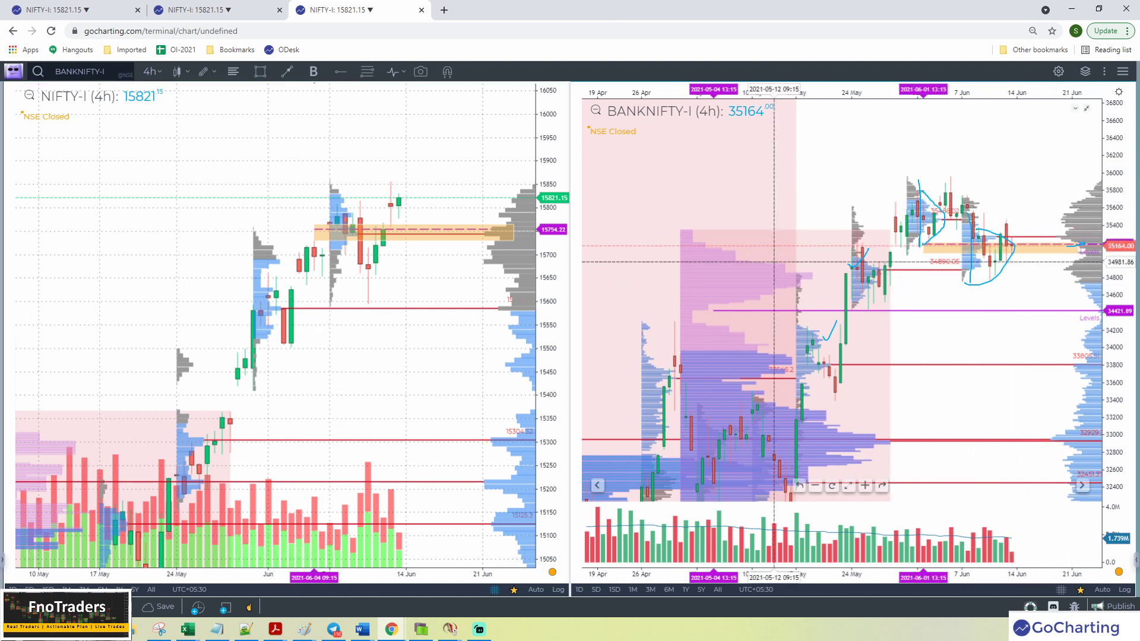
Step: Mark the latest BANKNIFTY-I profile's upper and lower bounds freehand, plus the 34421.89 level and the red level near 33800
key(ctrl+shift+3)
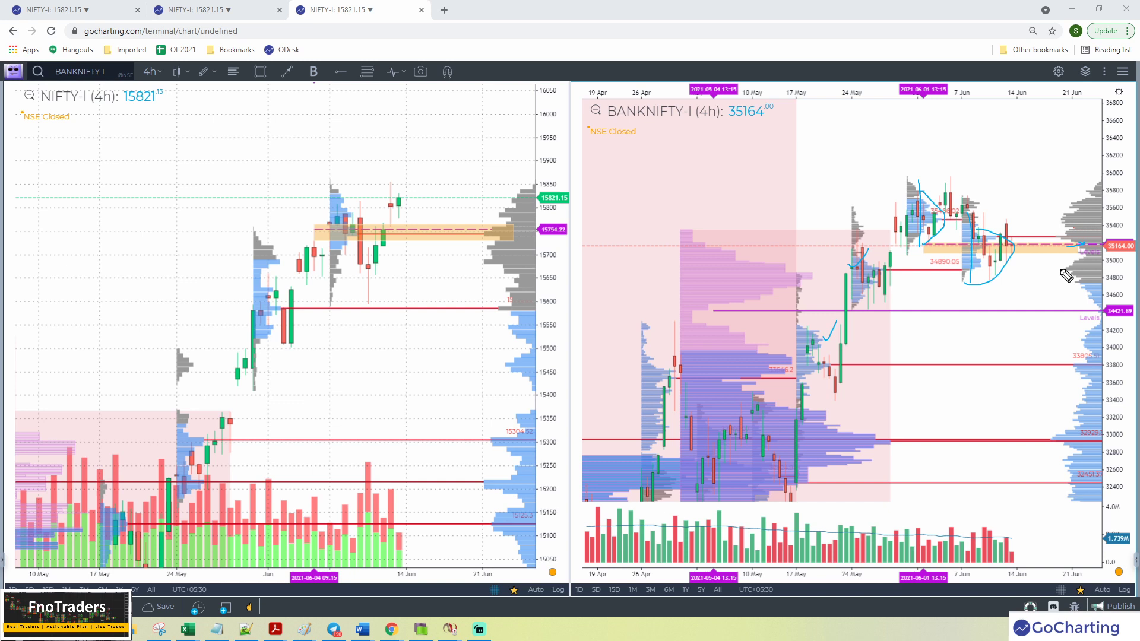
mouse_move(995, 280)
mouse_down()
mouse_move(1033, 279)
mouse_move(1069, 313)
mouse_up()
drag(978, 205, 1014, 202)
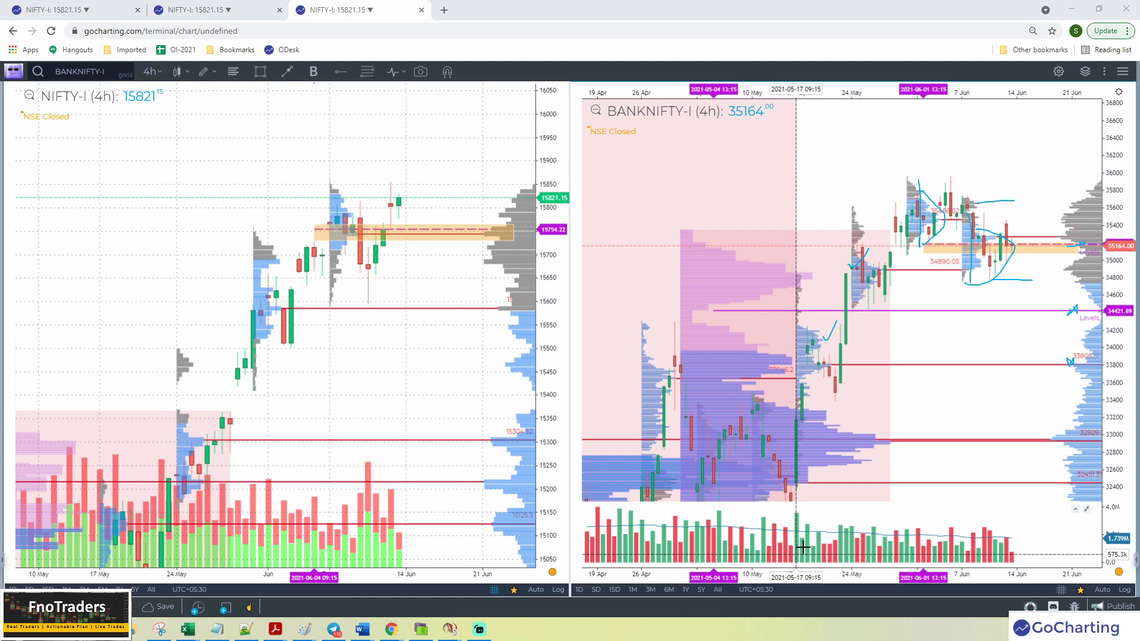
Step: Replace the freehand marks with an arrow to the 36000 level and an outline of BANKNIFTY-I's March profile bulge, then clear them
scroll(894, 431, down, 6)
scroll(900, 435, down, 3)
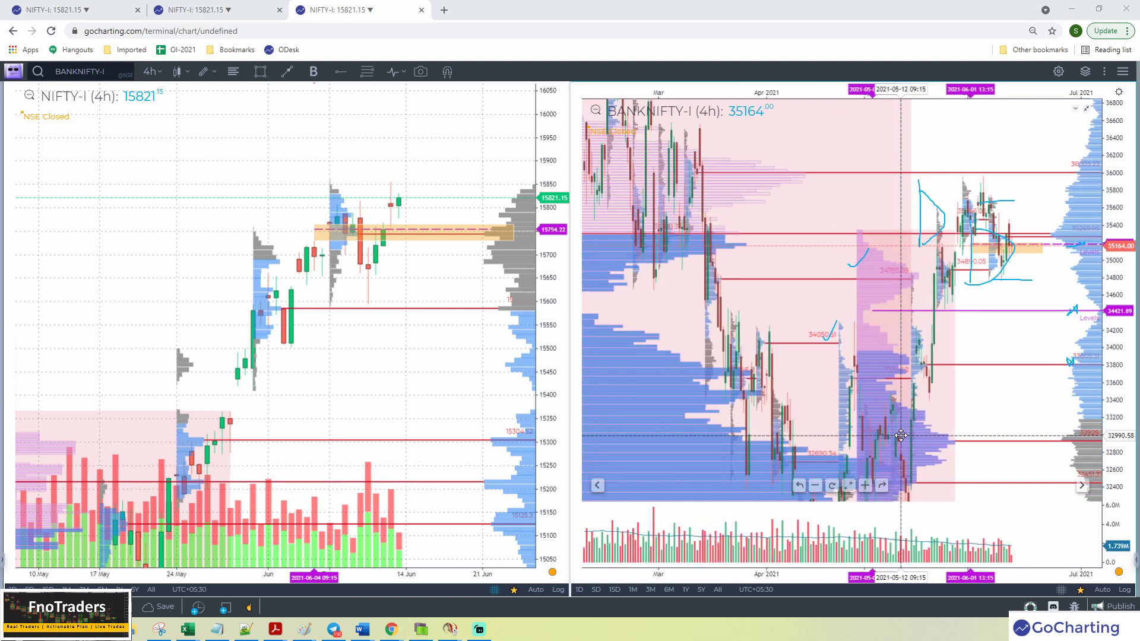
drag(1119, 192, 1119, 247)
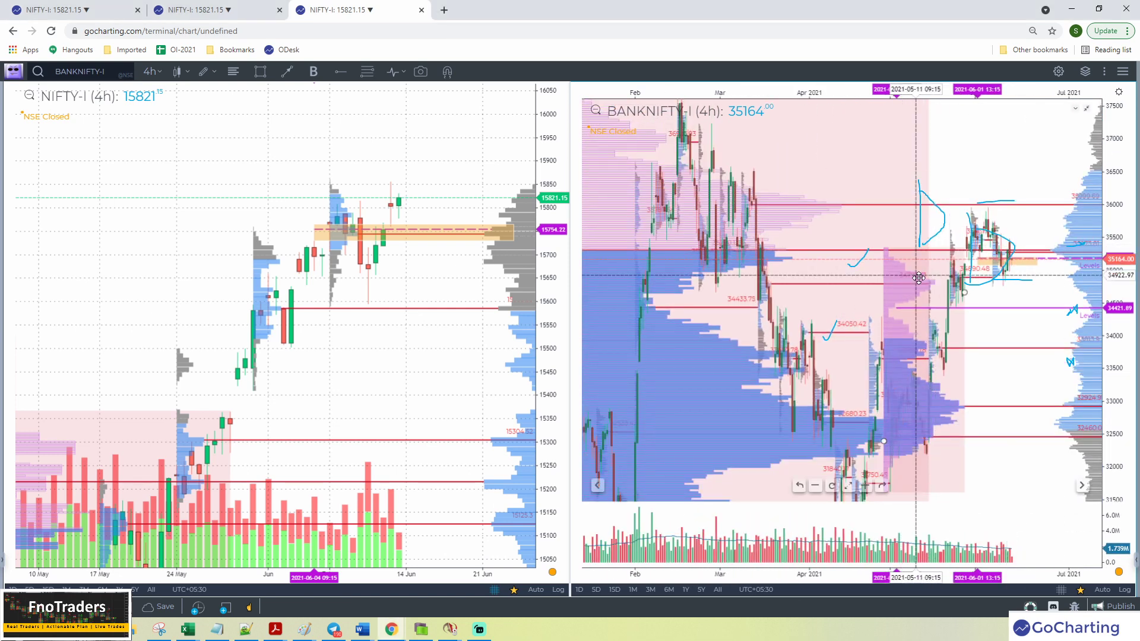
scroll(898, 186, down, 2)
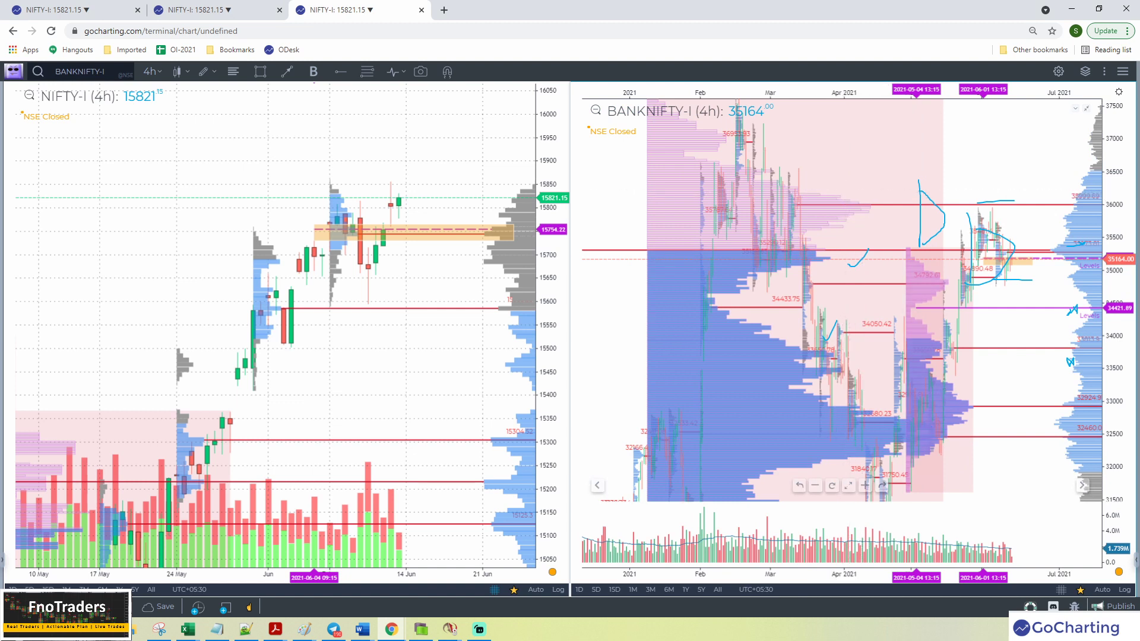
key(Escape)
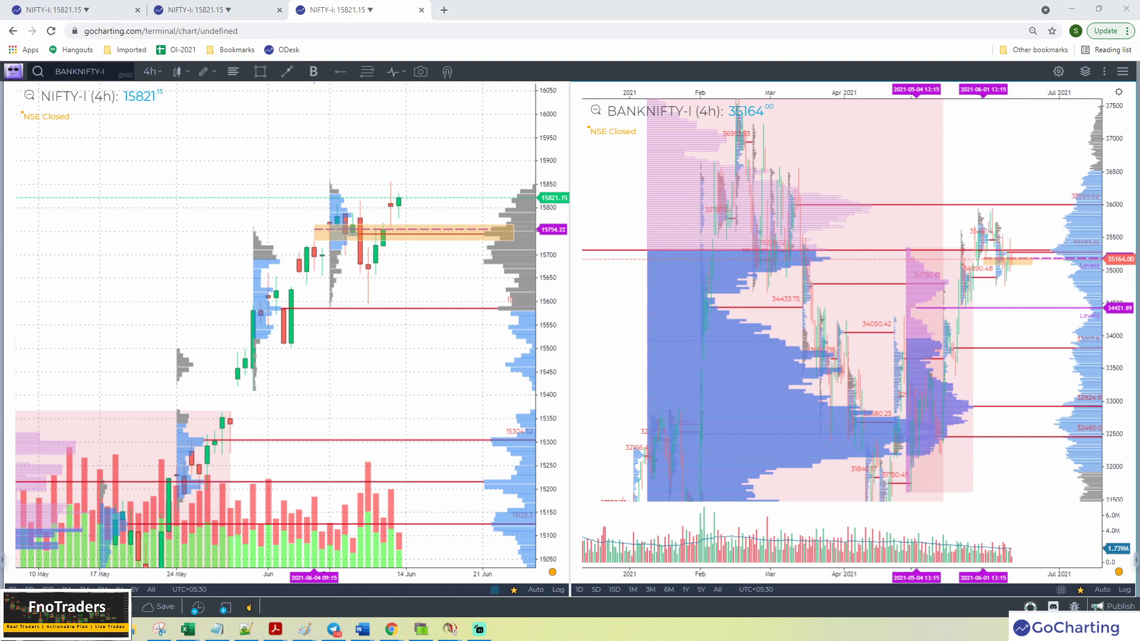
drag(940, 205, 1000, 204)
drag(788, 183, 903, 185)
mouse_move(821, 191)
mouse_down()
mouse_move(884, 213)
mouse_move(772, 234)
mouse_up()
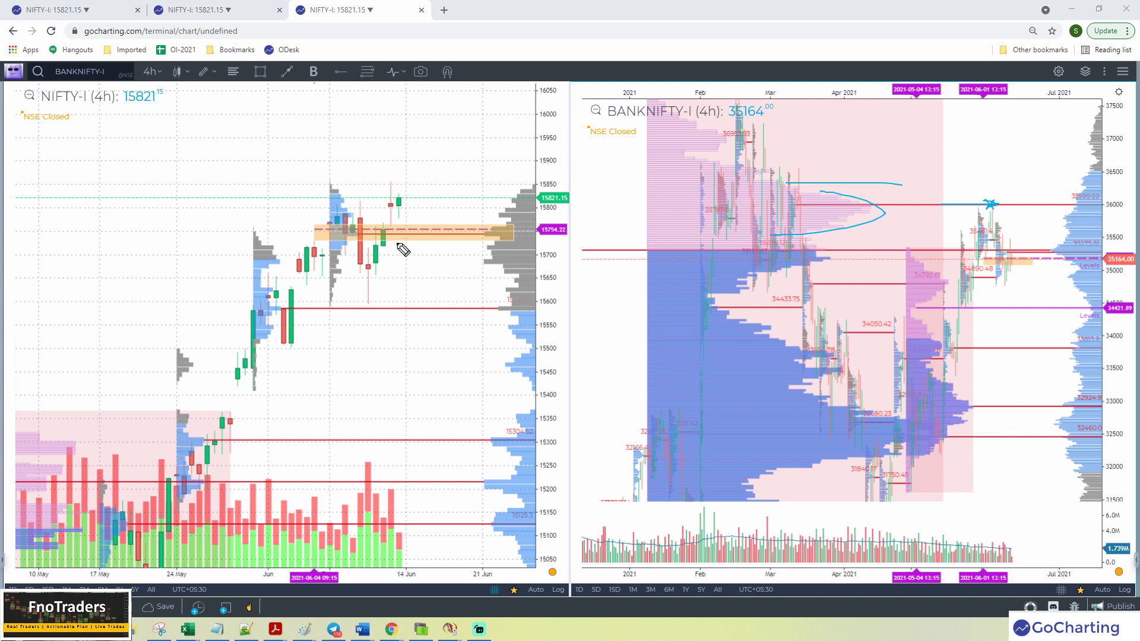
key(Escape)
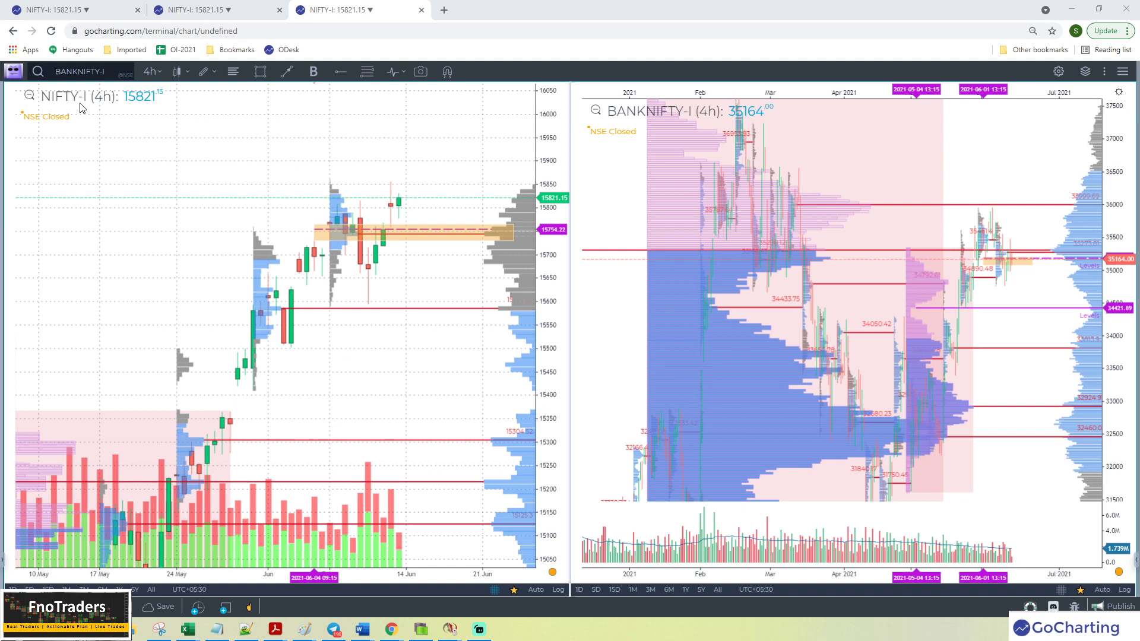
Step: Add a dashed horizontal ray to the BANKNIFTY-I chart from 15 March 2021 and move it to 35518.35
click(346, 71)
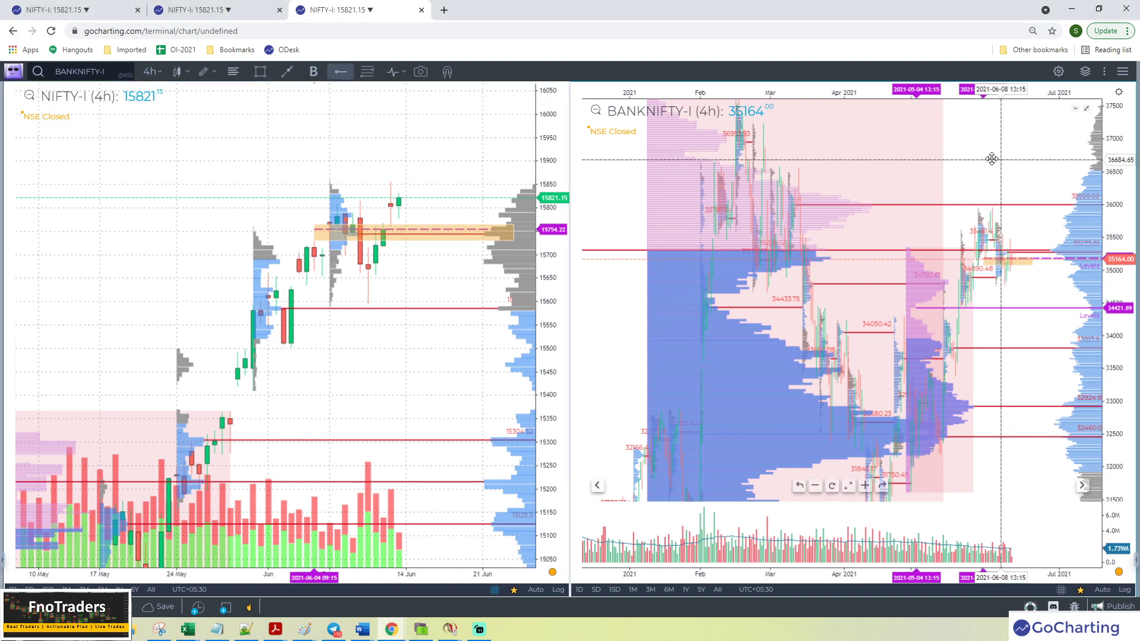
click(810, 238)
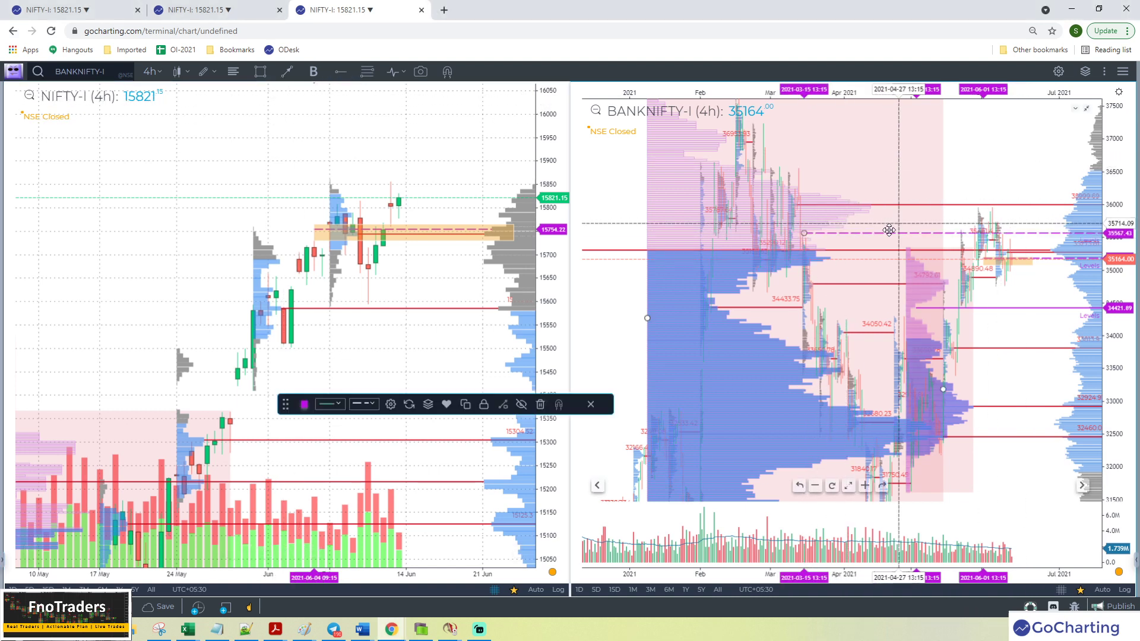
drag(951, 237, 944, 233)
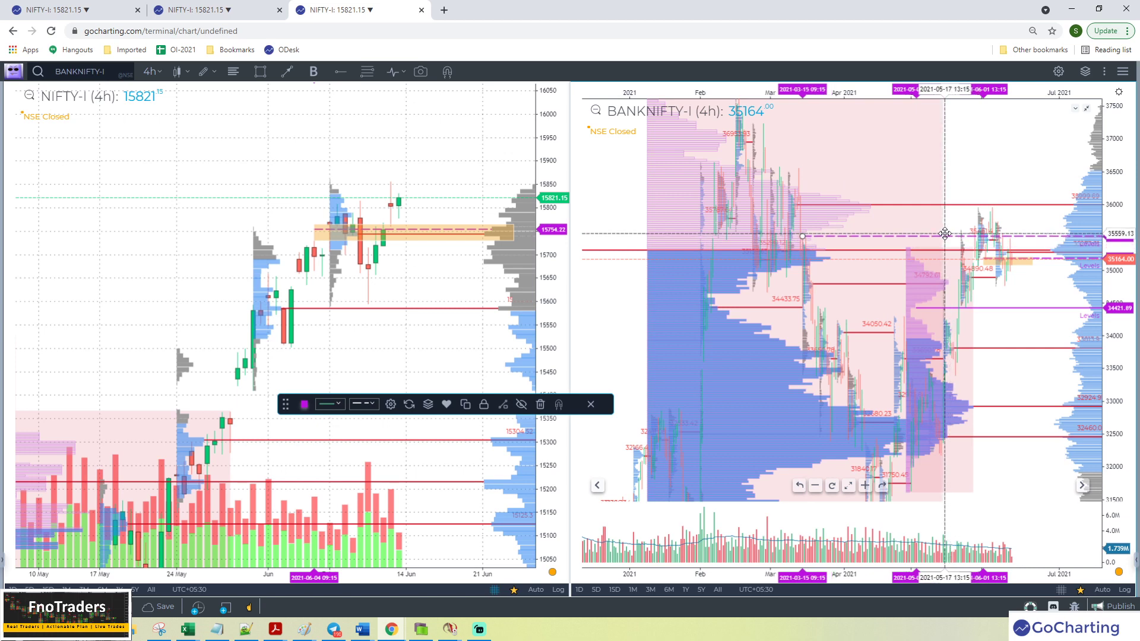
click(1050, 145)
Step: Examine BANKNIFTY-I's recent price action against the dashed 35518.35 level and the shaded zone below it
scroll(937, 196, up, 3)
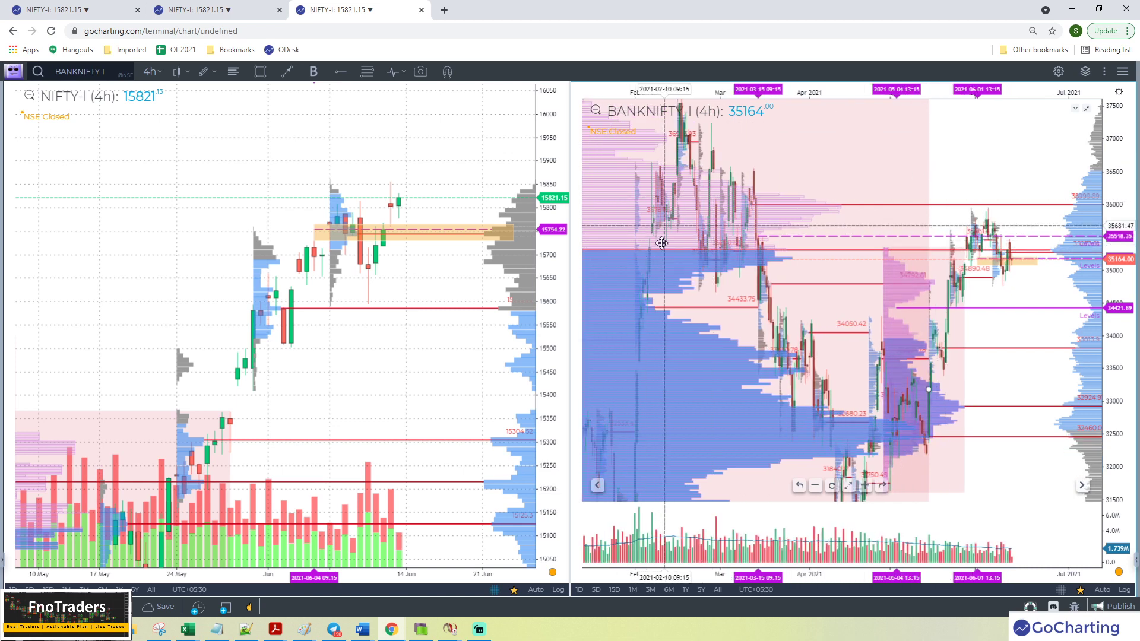
scroll(940, 148, up, 2)
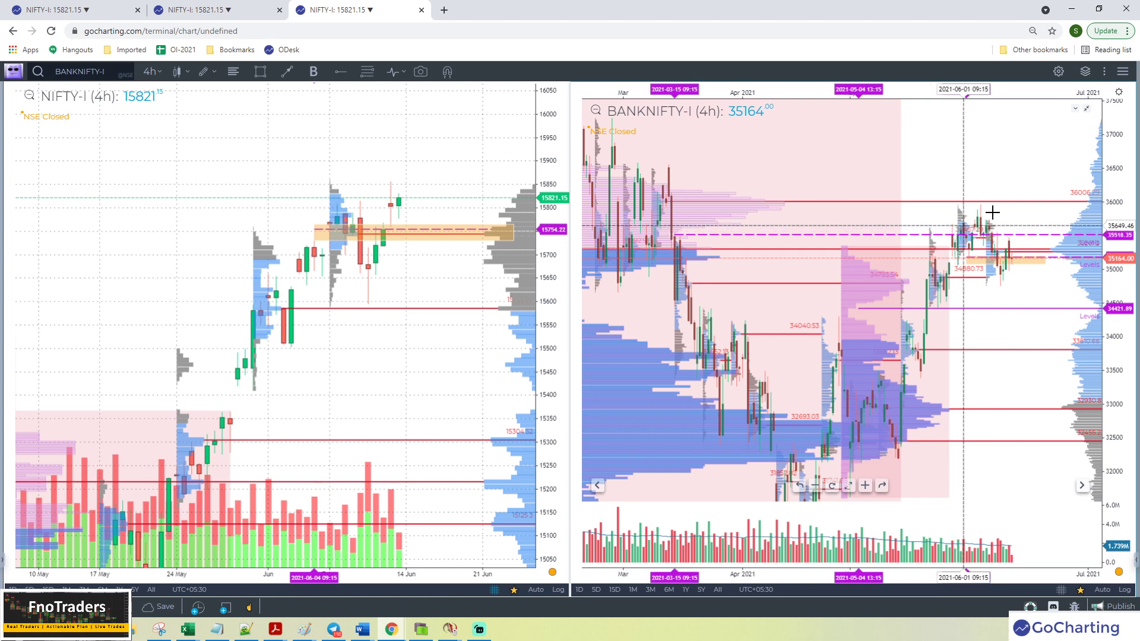
scroll(1010, 235, up, 1)
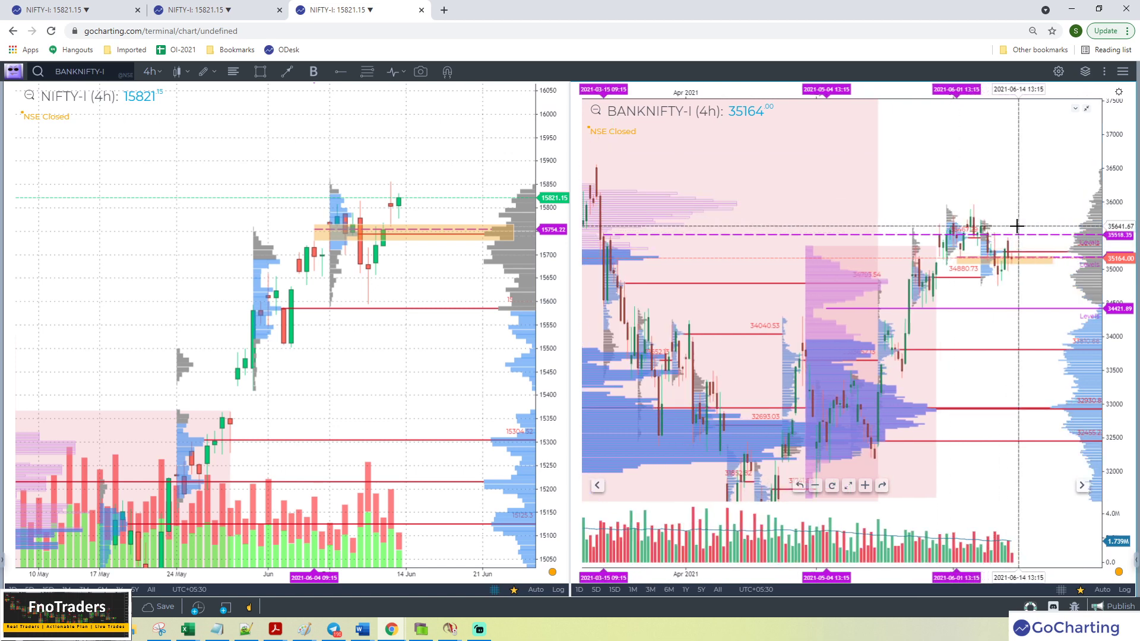
scroll(1012, 234, up, 1)
scroll(1043, 248, up, 3)
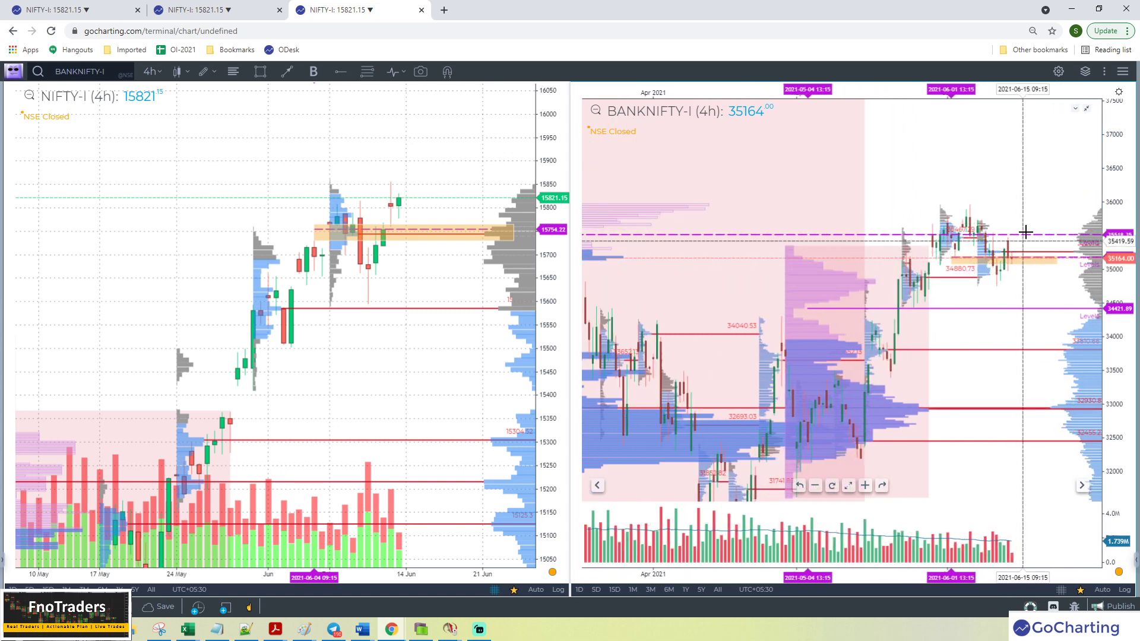
drag(1031, 204, 1049, 204)
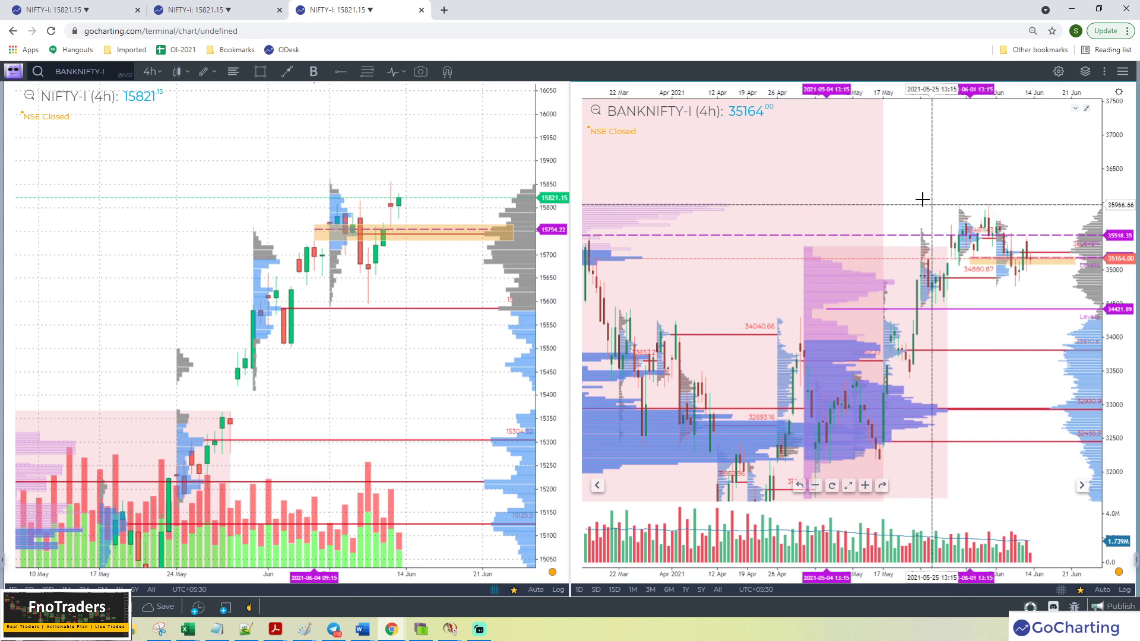
Step: Switch to the 30-minute NIFTY-I and BANKNIFTY-I chart layout and inspect the recent NIFTY-I sessions
click(92, 10)
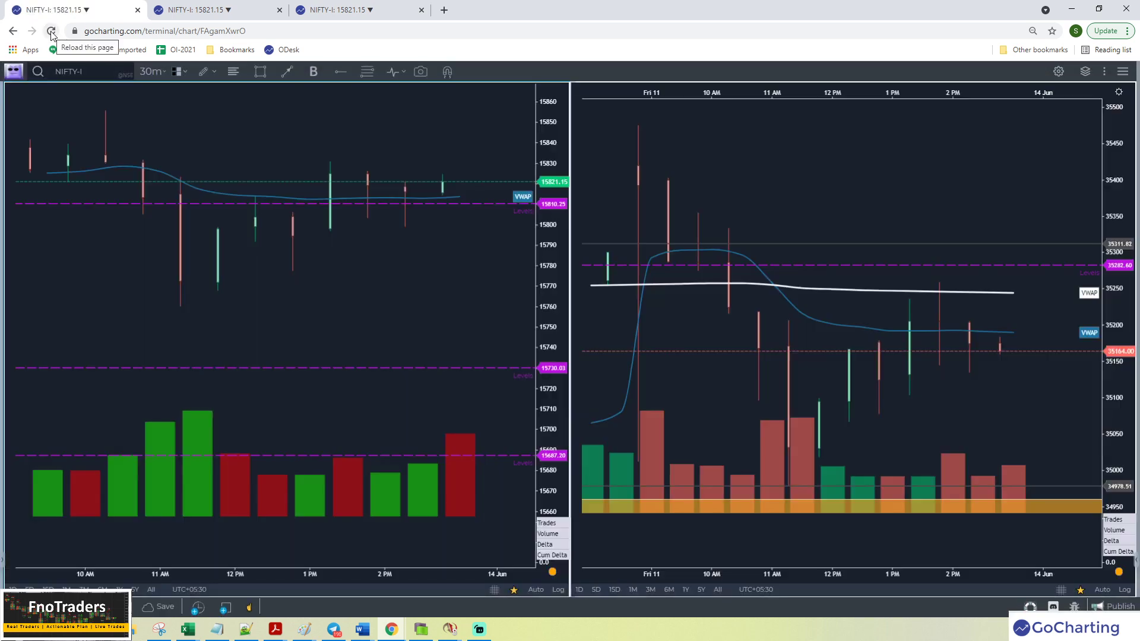
click(166, 9)
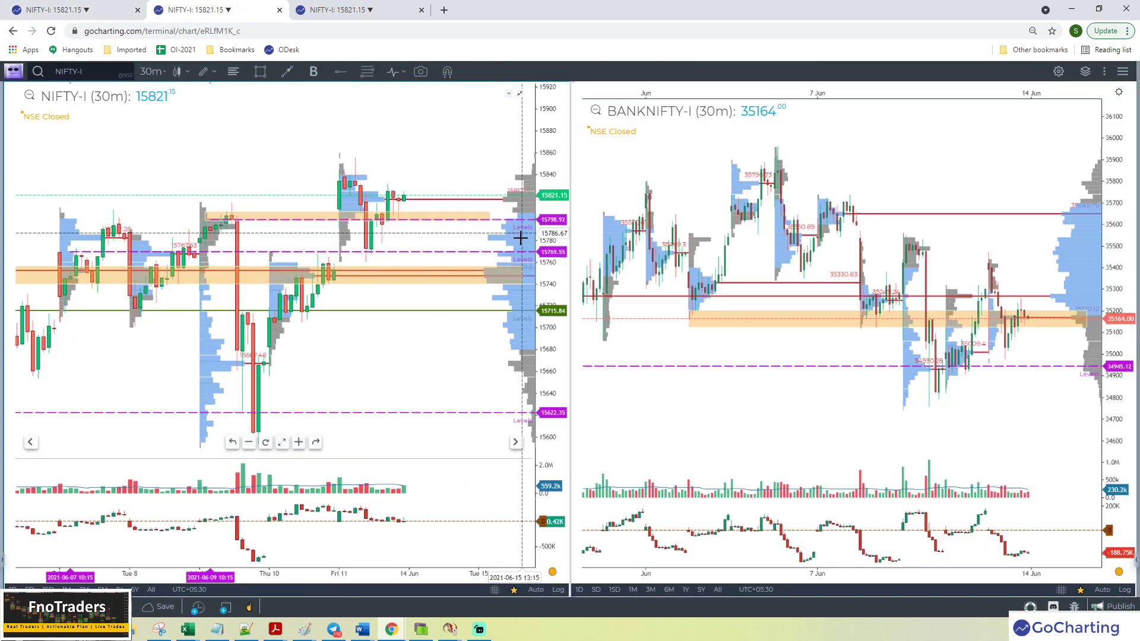
drag(547, 225, 547, 212)
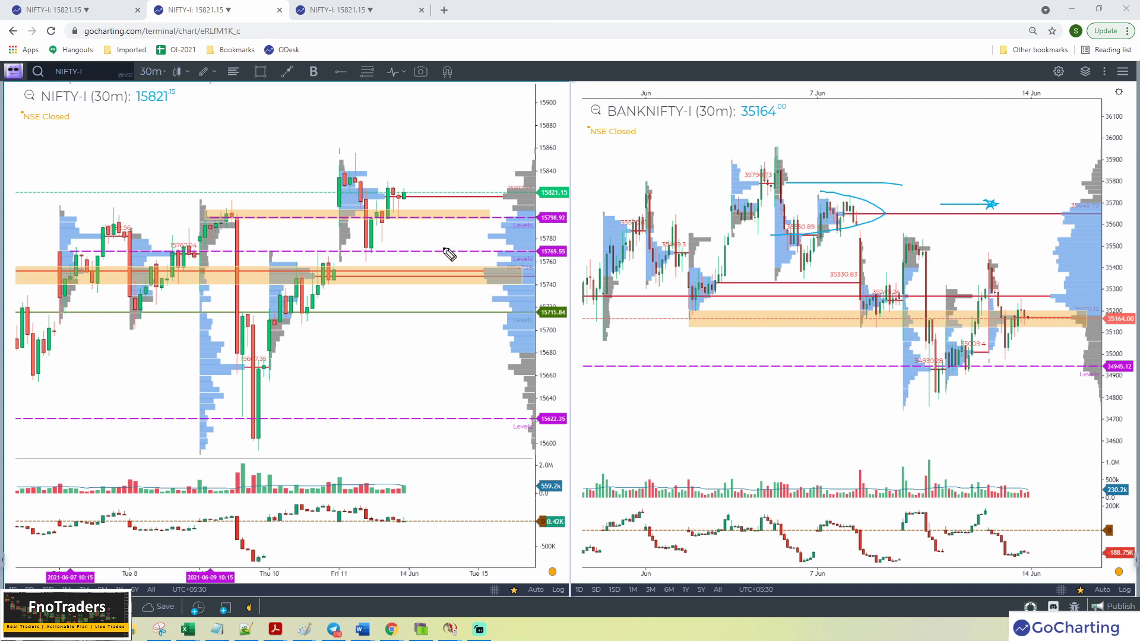
Step: Sketch a freehand NIFTY-I path from 15798.92 down to 15715.84 with a rebound branch, and trace BANKNIFTY-I's descending zigzag from early June
mouse_move(421, 223)
mouse_down()
mouse_move(446, 270)
mouse_move(482, 248)
mouse_move(491, 255)
mouse_move(477, 305)
mouse_up()
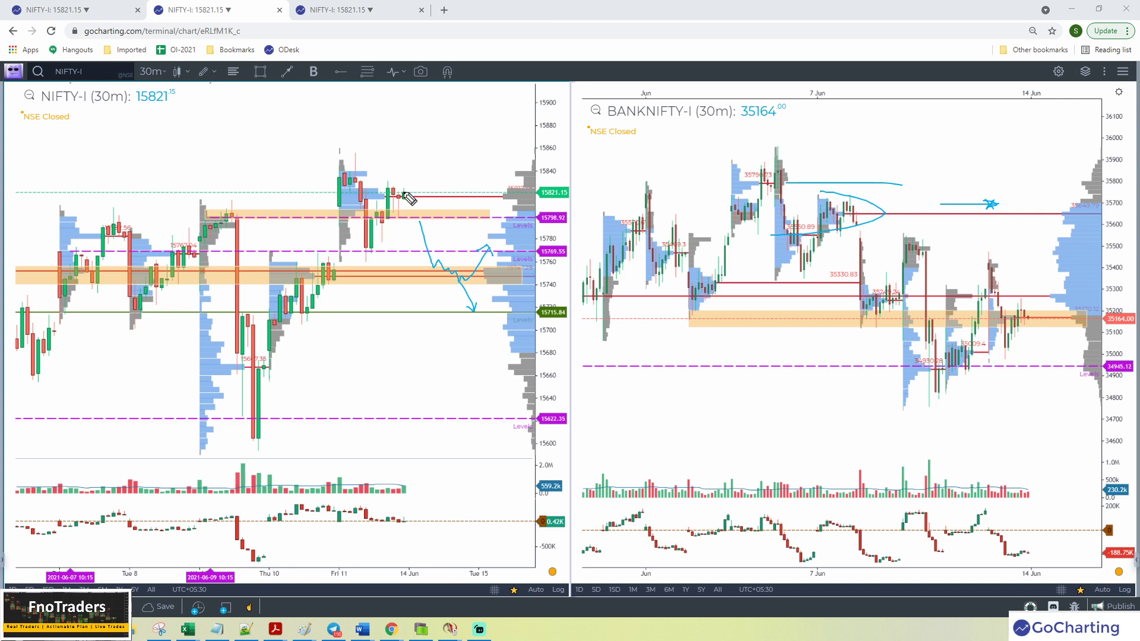
drag(466, 236, 467, 253)
drag(1093, 308, 1083, 332)
click(340, 71)
mouse_move(794, 235)
mouse_down()
mouse_move(866, 312)
mouse_move(891, 252)
mouse_move(938, 366)
mouse_move(1037, 351)
mouse_up()
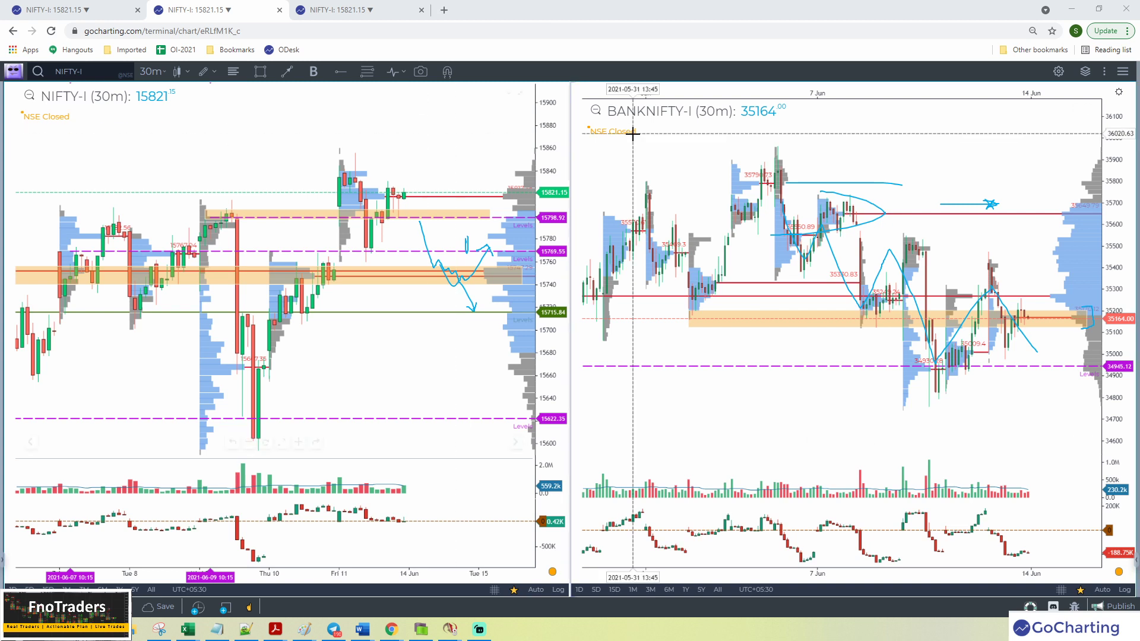
Step: Add a dashed horizontal ray to the 30-minute BANKNIFTY-I chart at 35375.34, starting from 8 June 2021 13:15
click(340, 71)
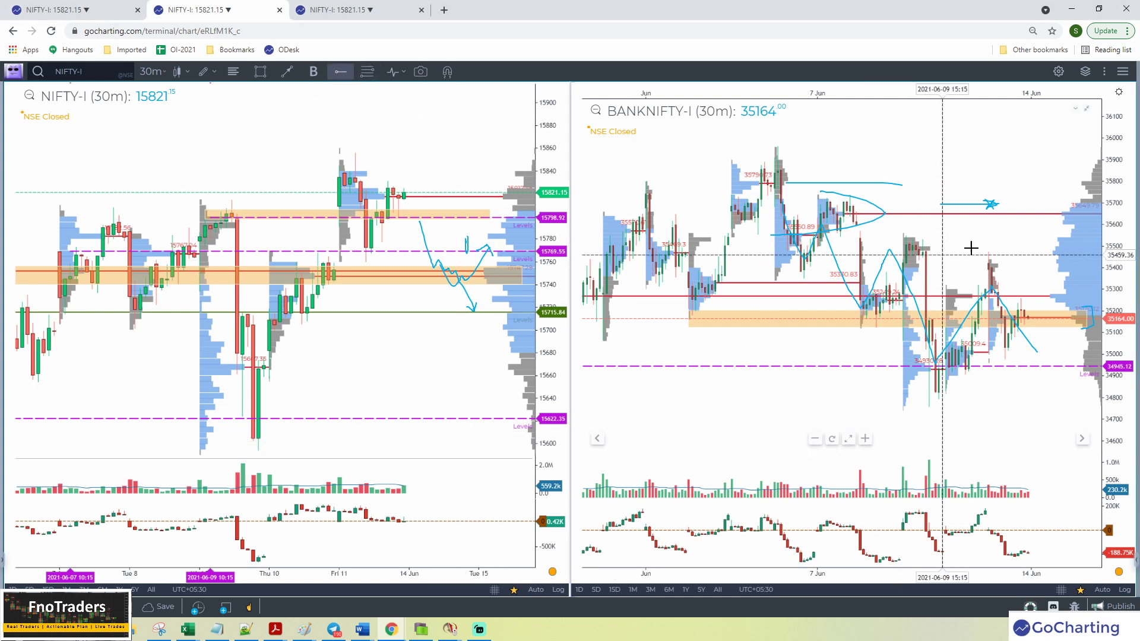
click(885, 273)
drag(1115, 224, 1115, 226)
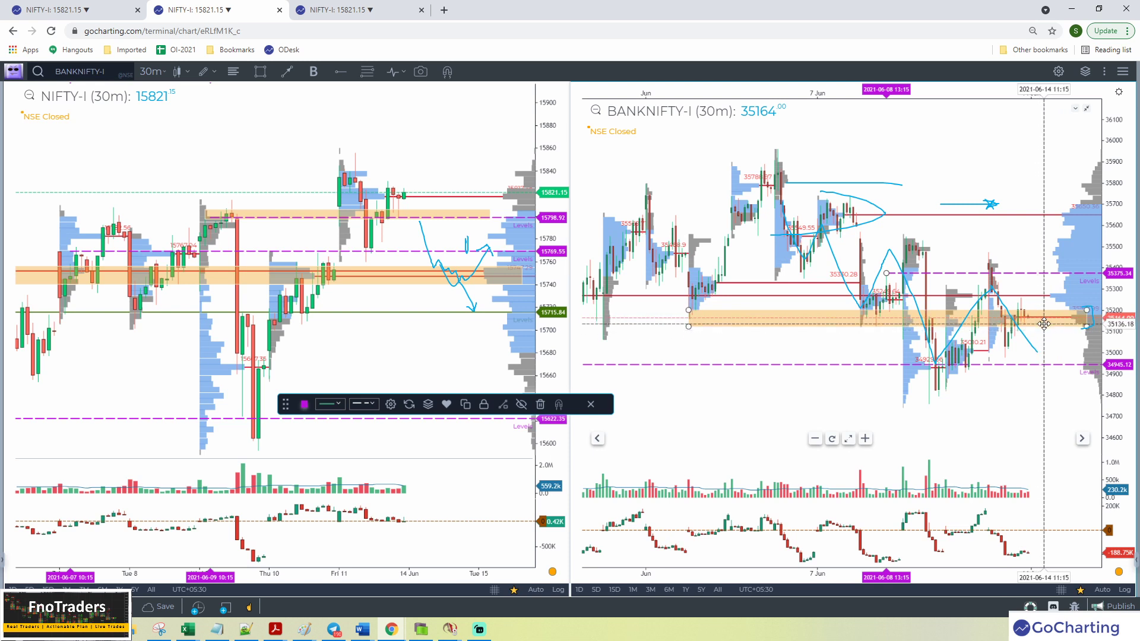
drag(1109, 278, 1112, 283)
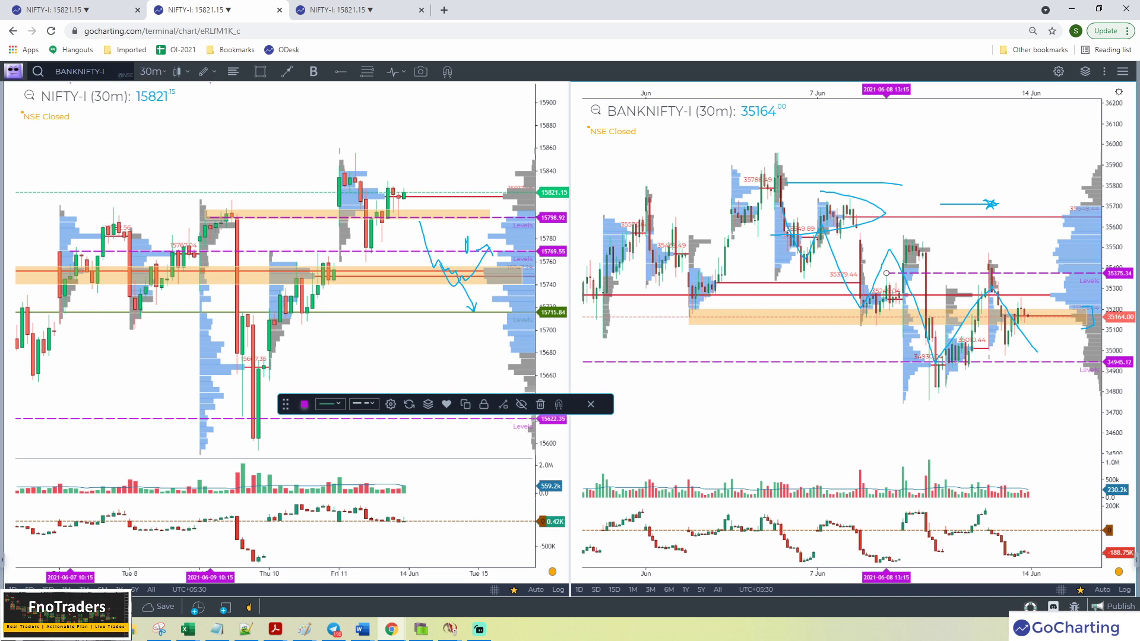
Step: Sketch rising BANKNIFTY-I paths around the dashed 35375.34 ray, mark the adjacent volume profile, and clear all freehand marks from both charts
mouse_move(1024, 317)
mouse_down()
mouse_move(1050, 304)
mouse_move(1058, 289)
mouse_move(1031, 274)
mouse_move(1070, 235)
mouse_up()
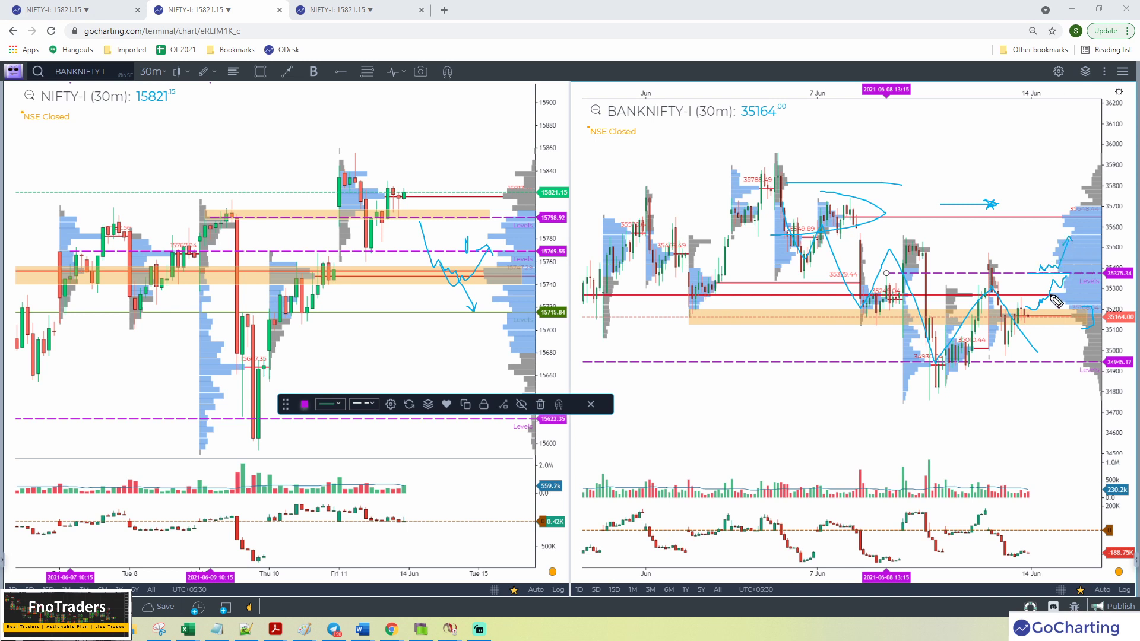
drag(1080, 280, 1087, 324)
drag(1094, 276, 1089, 325)
key(Escape)
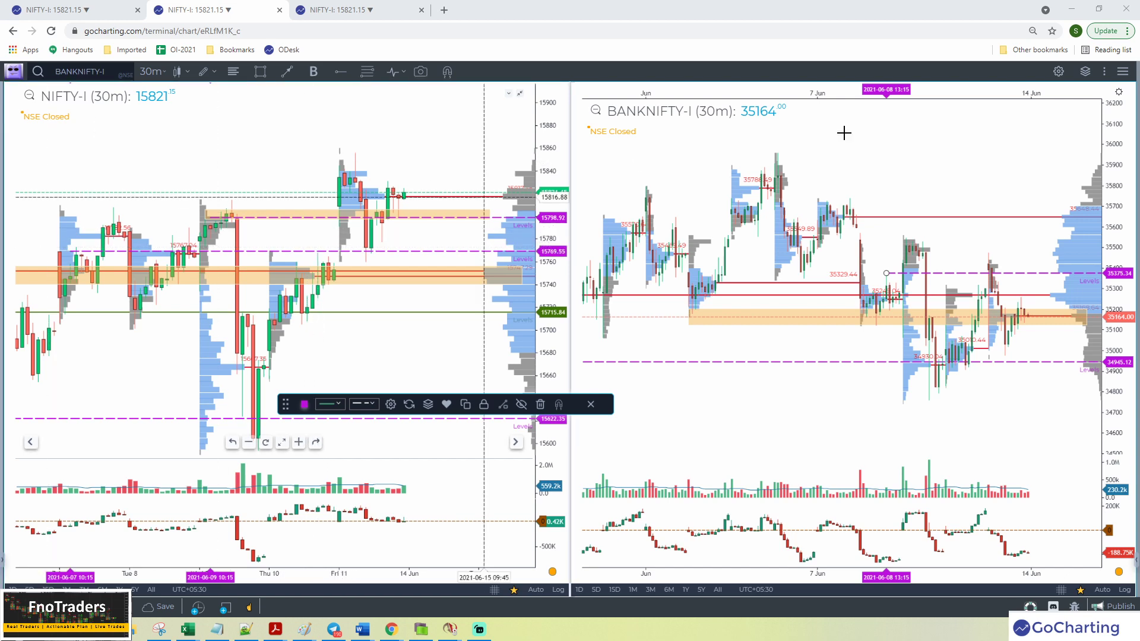
Step: Switch to the 30-minute order-flow footprint layout and enlarge the BANKNIFTY-I chart to fill the workspace
scroll(977, 235, down, 3)
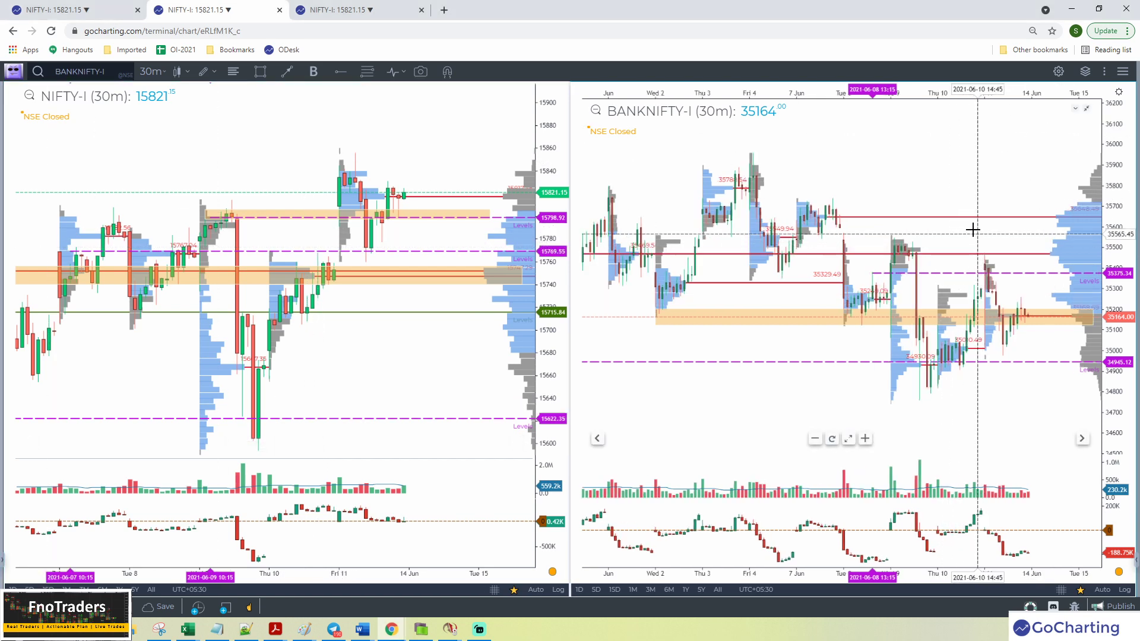
click(72, 7)
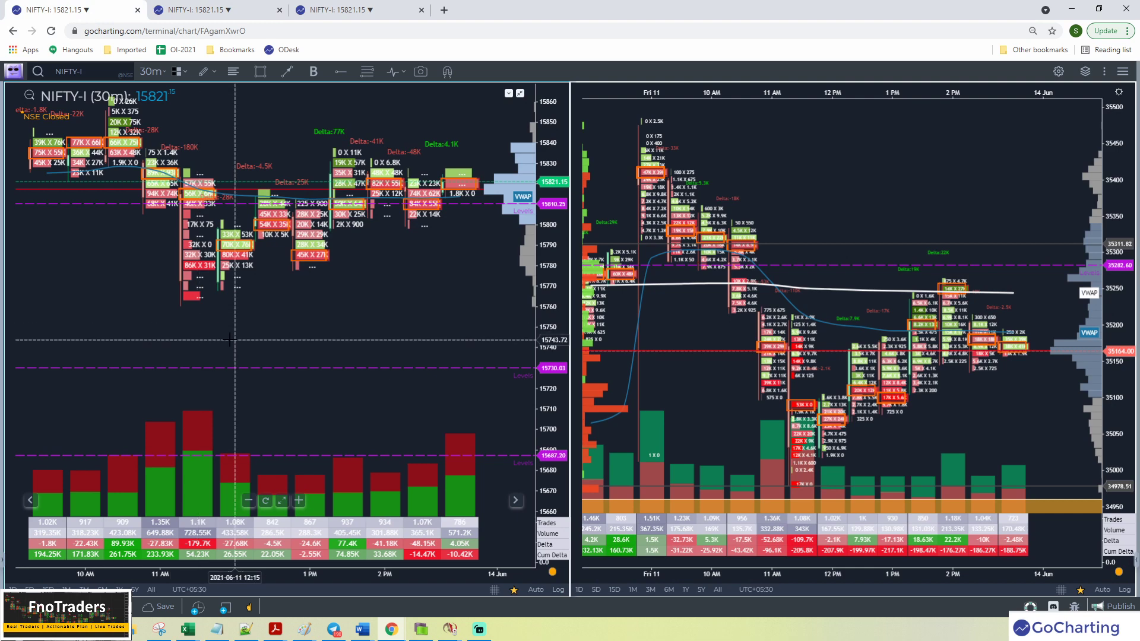
scroll(230, 339, down, 3)
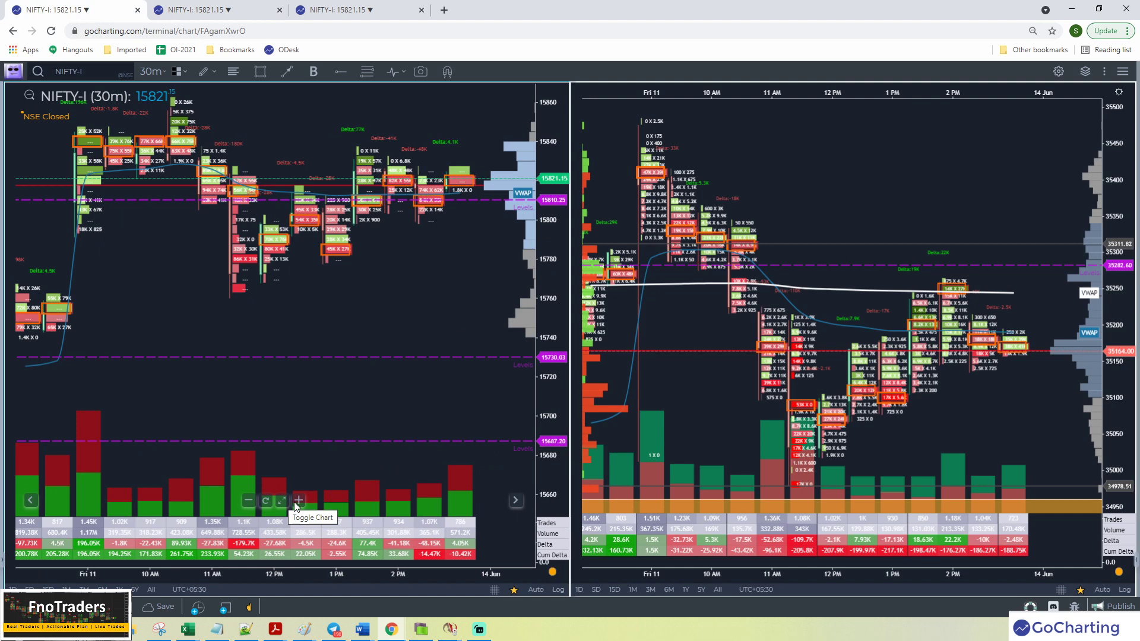
click(850, 501)
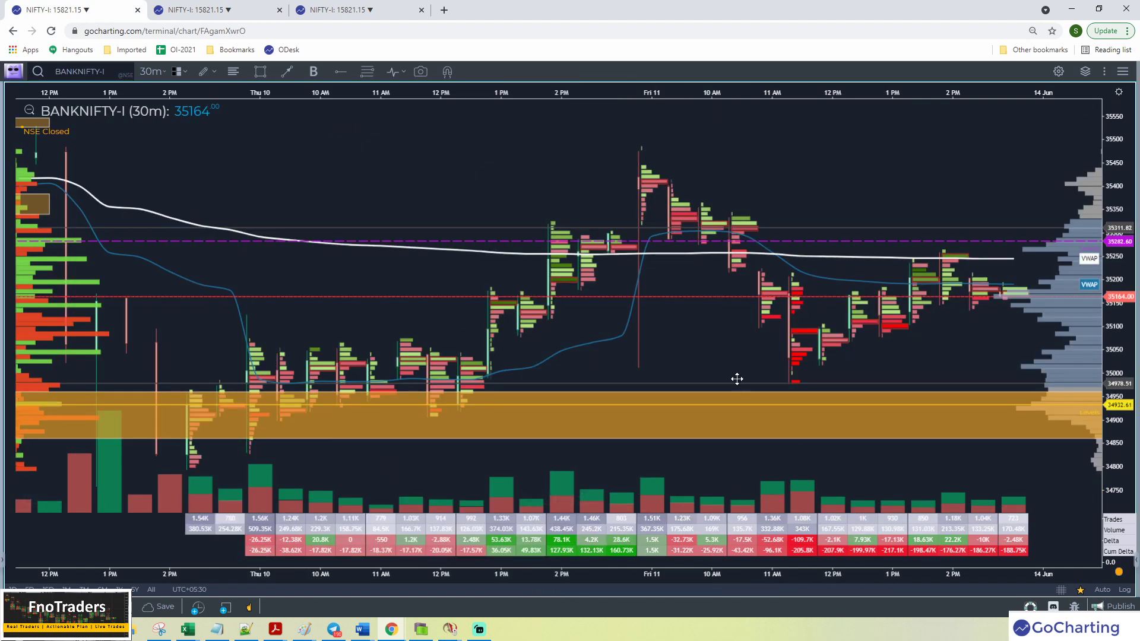
Step: Move the purple dashed horizontal level on the BANKNIFTY-I footprint chart to about 35462
drag(590, 323, 782, 324)
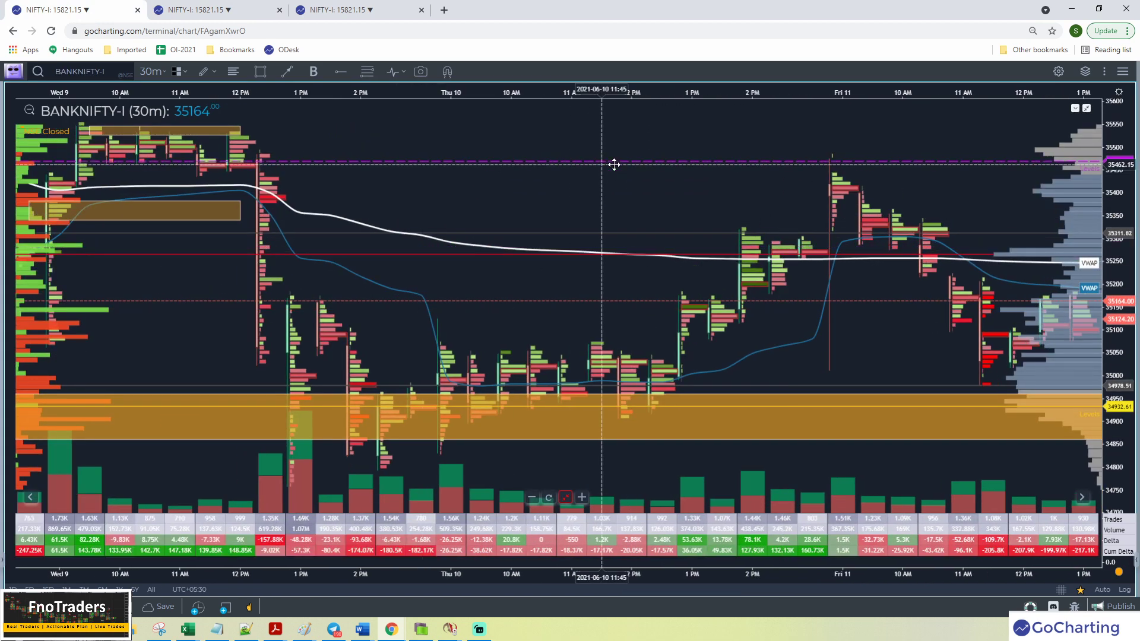
click(614, 164)
Step: Outline freehand BANKNIFTY-I's 11 June midday footprint lows, between about 34975 and 35100
drag(200, 272, 231, 224)
drag(1116, 360, 1116, 430)
drag(929, 363, 703, 288)
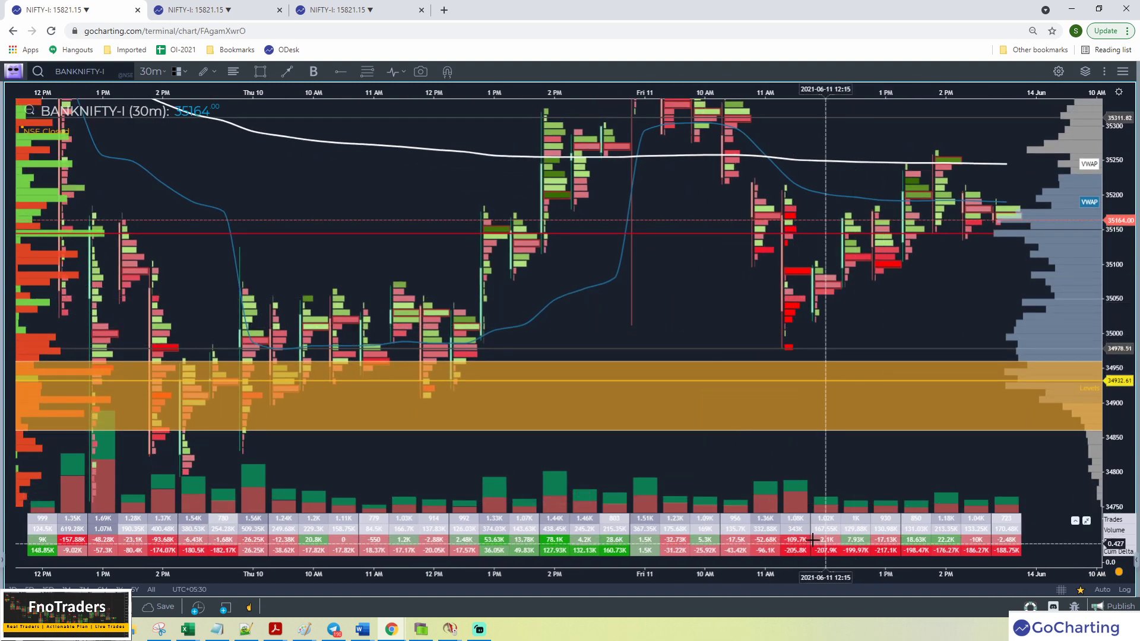
scroll(809, 338, up, 3)
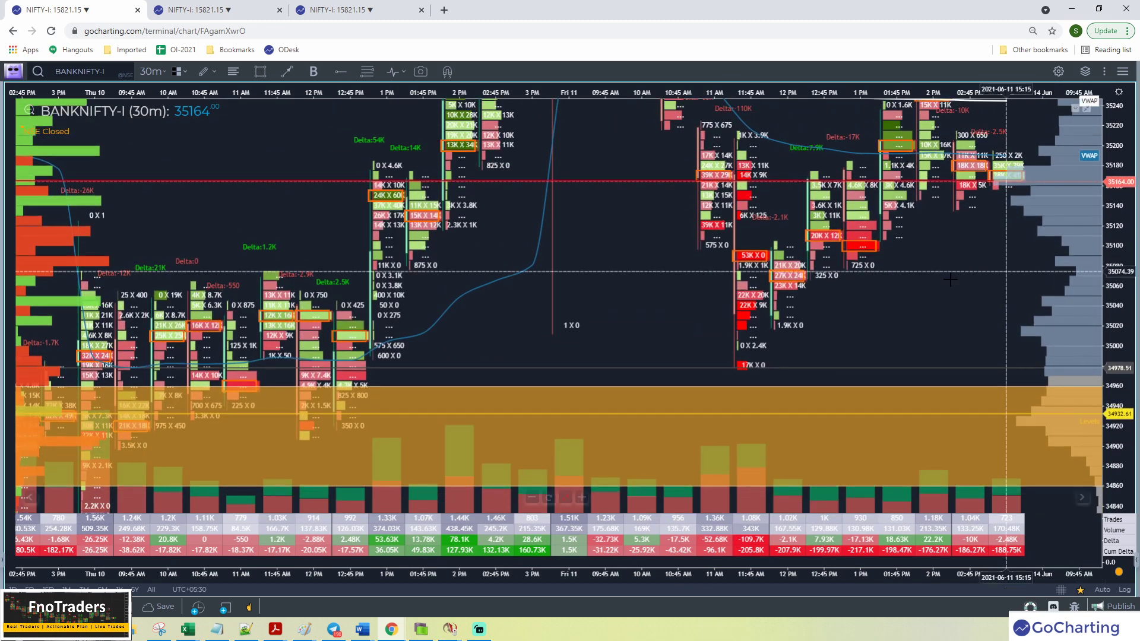
drag(951, 279, 970, 345)
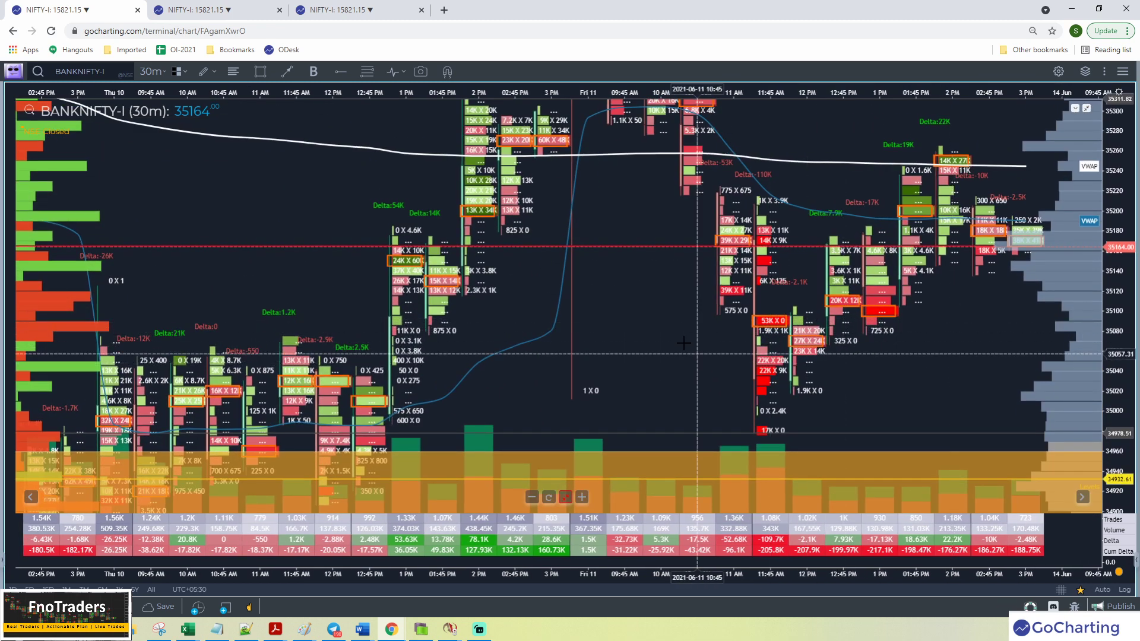
drag(738, 363, 786, 350)
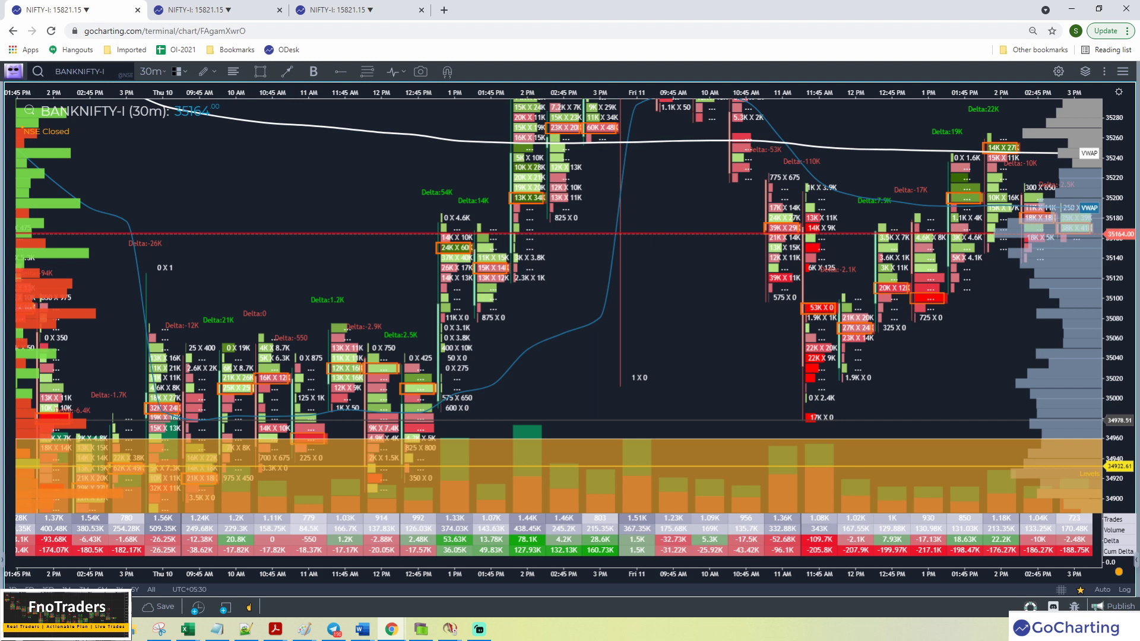
mouse_move(766, 301)
mouse_down()
mouse_move(858, 300)
mouse_move(868, 407)
mouse_move(793, 425)
mouse_up()
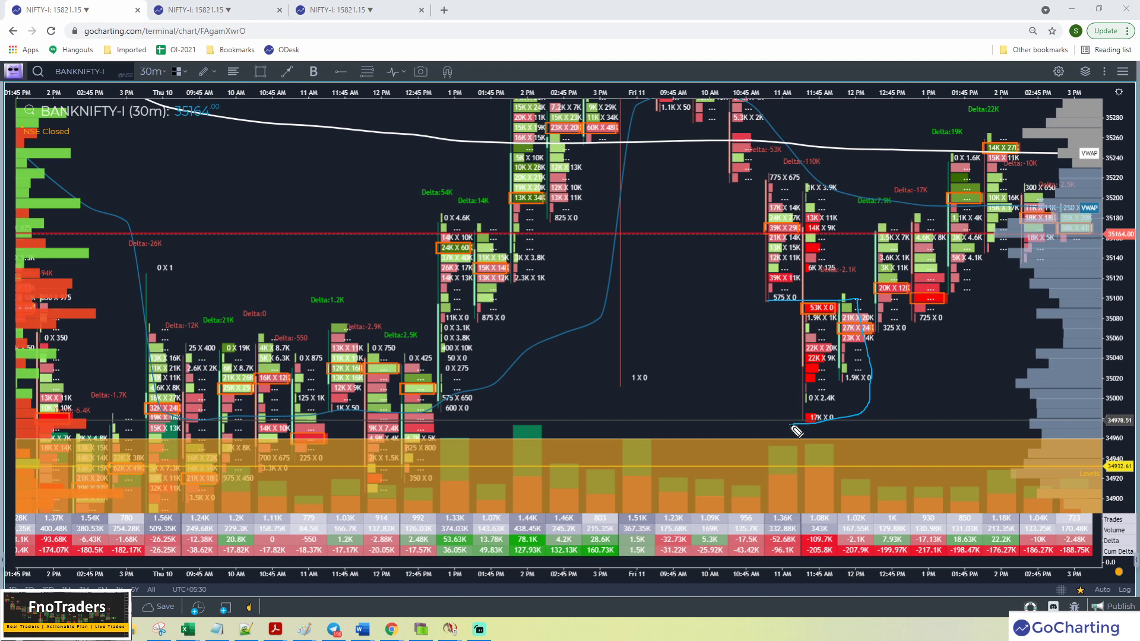
drag(793, 425, 784, 313)
Step: Examine BANKNIFTY-I's 9 and 10 June footprints and deltas around the shaded zone at 34932.61 and compare them with the 11 June session
drag(279, 273, 645, 196)
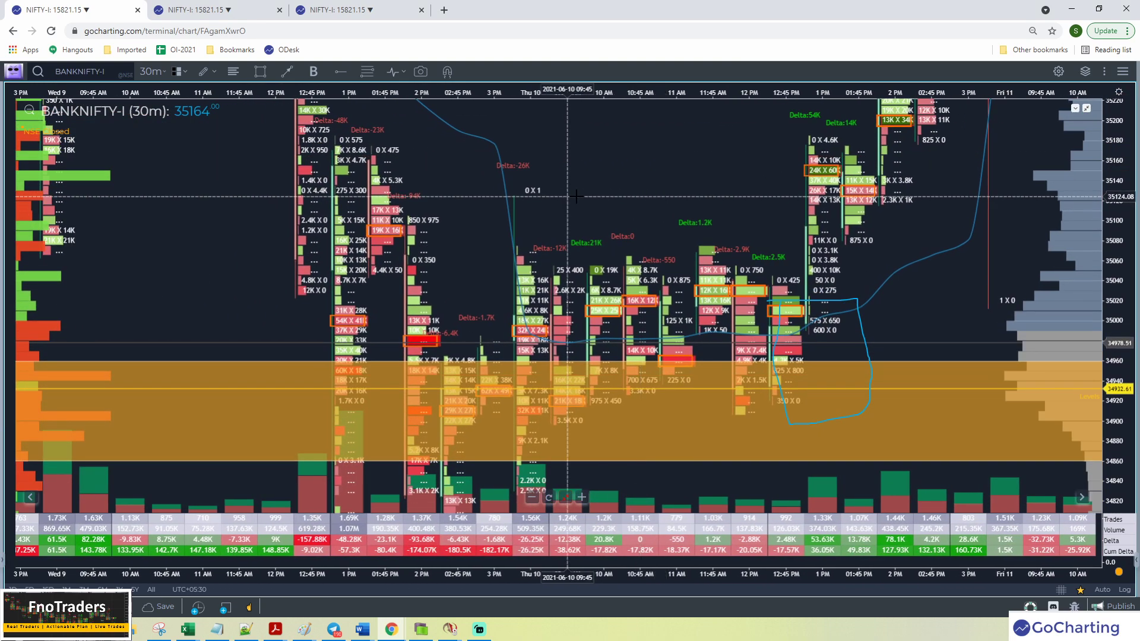
drag(572, 194, 636, 198)
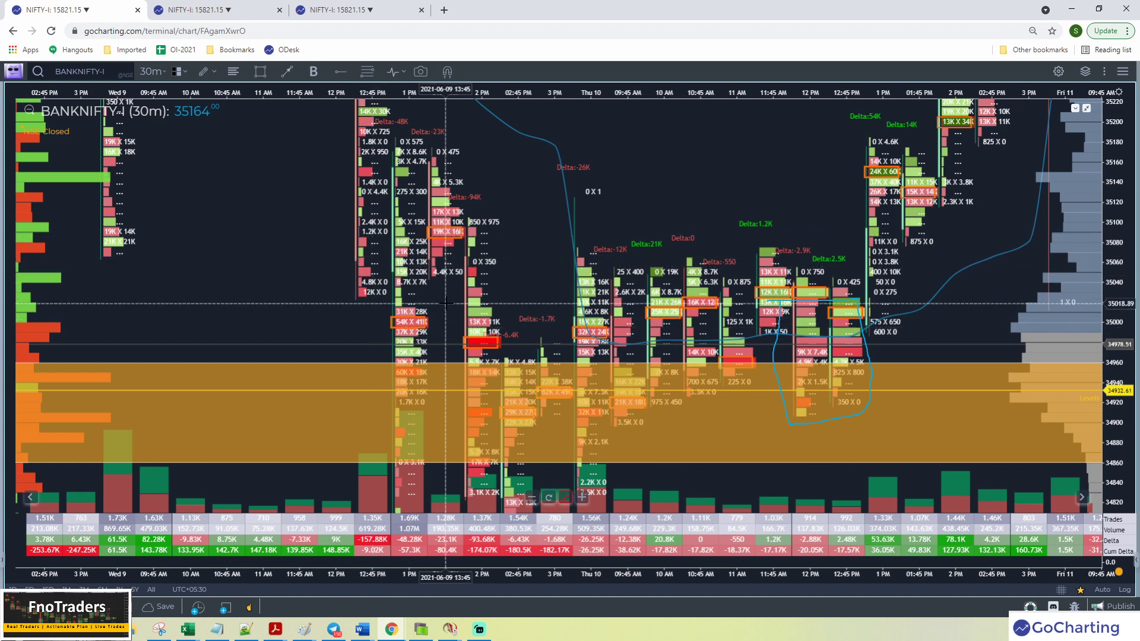
mouse_move(531, 300)
mouse_down()
mouse_move(476, 203)
mouse_move(486, 246)
mouse_up()
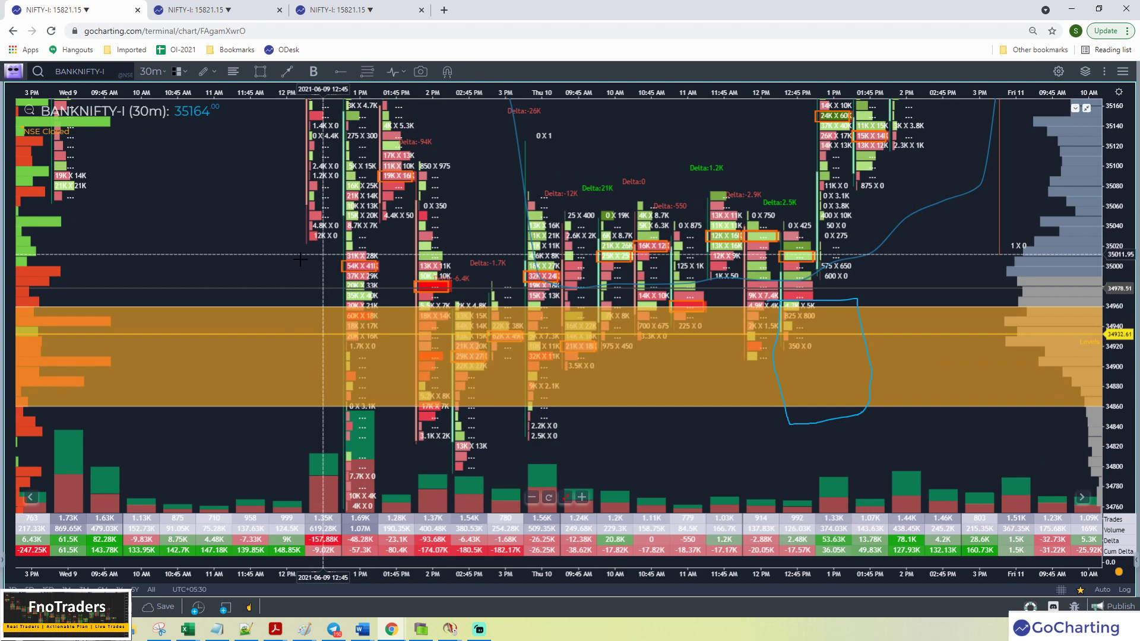
drag(300, 260, 420, 262)
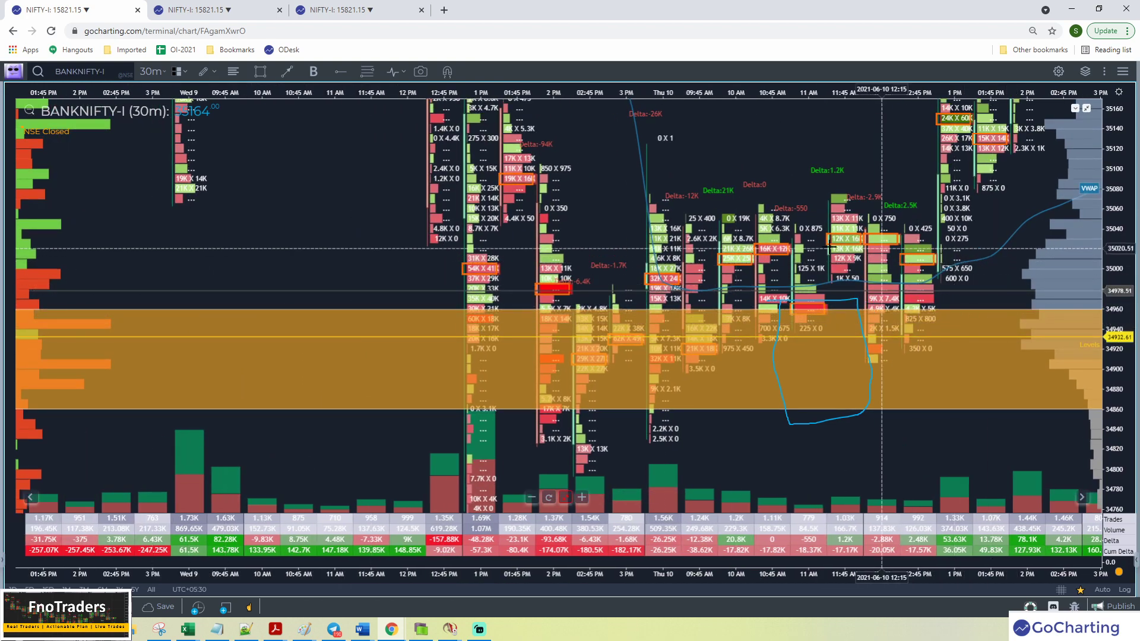
drag(830, 179, 618, 236)
drag(925, 252, 636, 253)
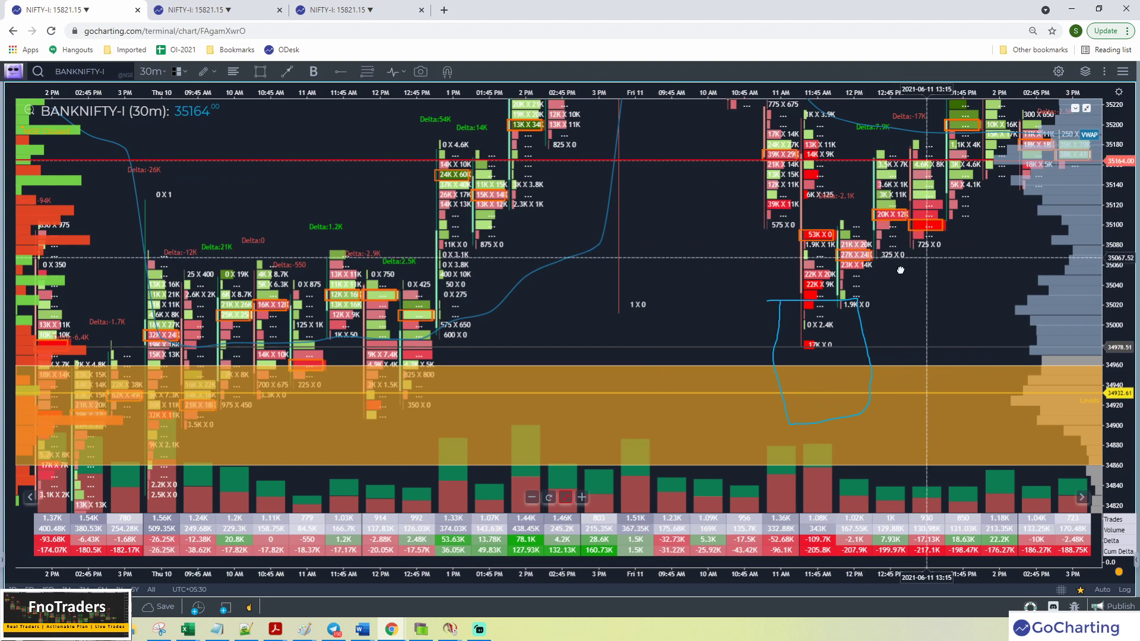
drag(900, 270, 839, 293)
scroll(773, 288, down, 2)
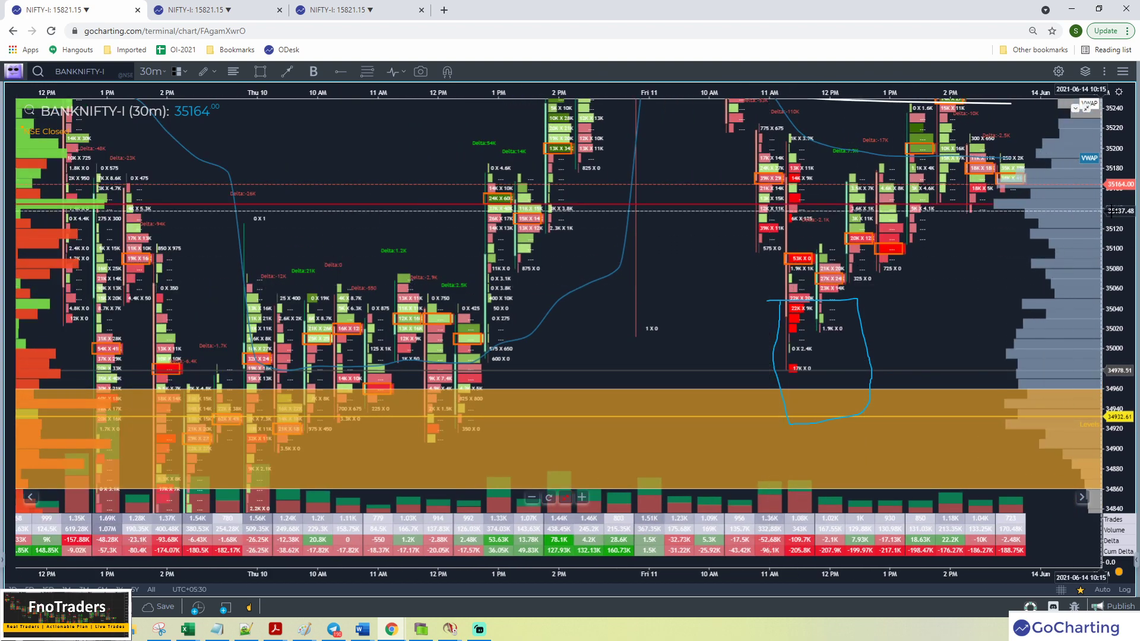